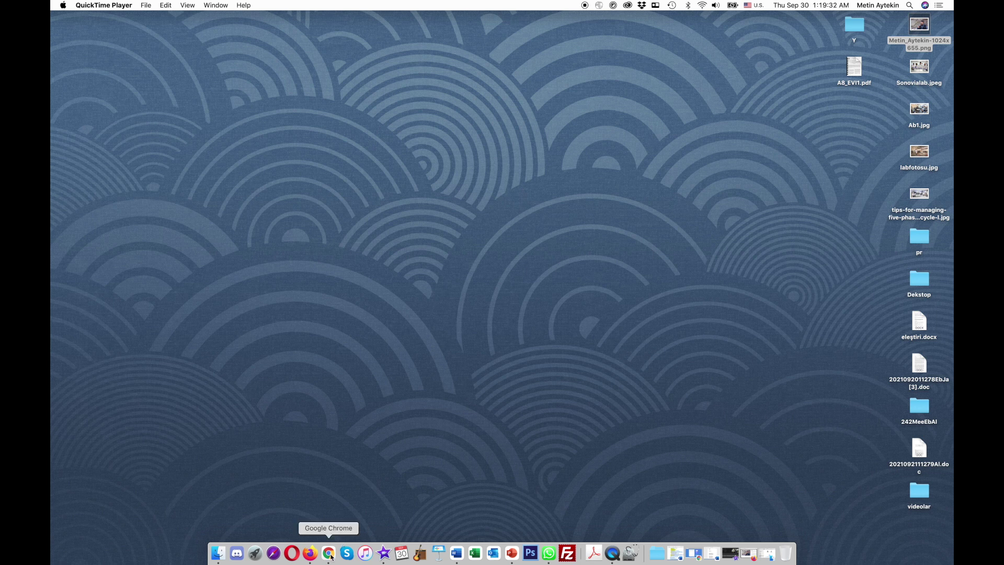
- Launch Google Chrome and put the cursor in the Google search box on a new tab
click(329, 553)
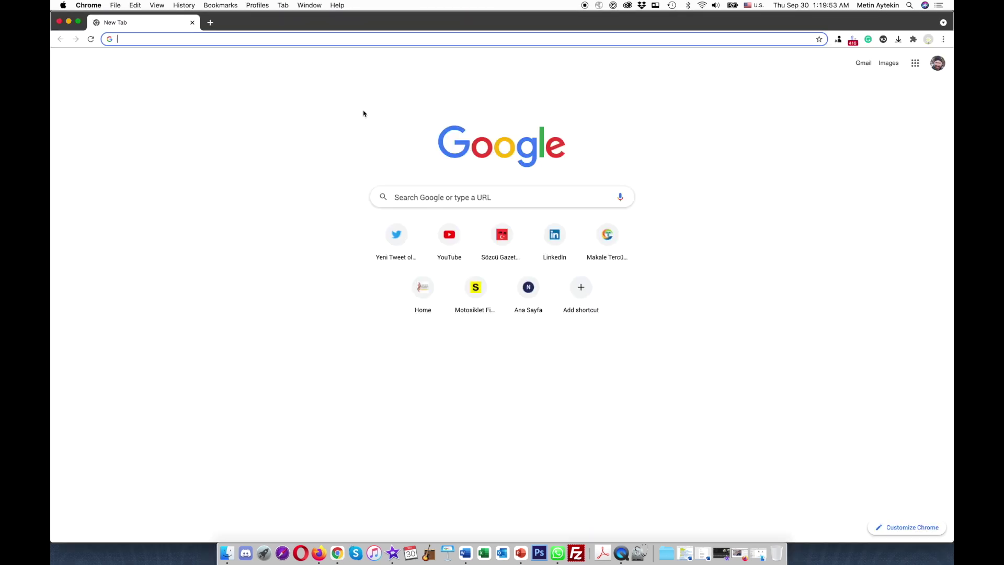
click(447, 198)
- Search Google for 'laboratory' by picking it from the suggestions for 'lab'
text(lab)
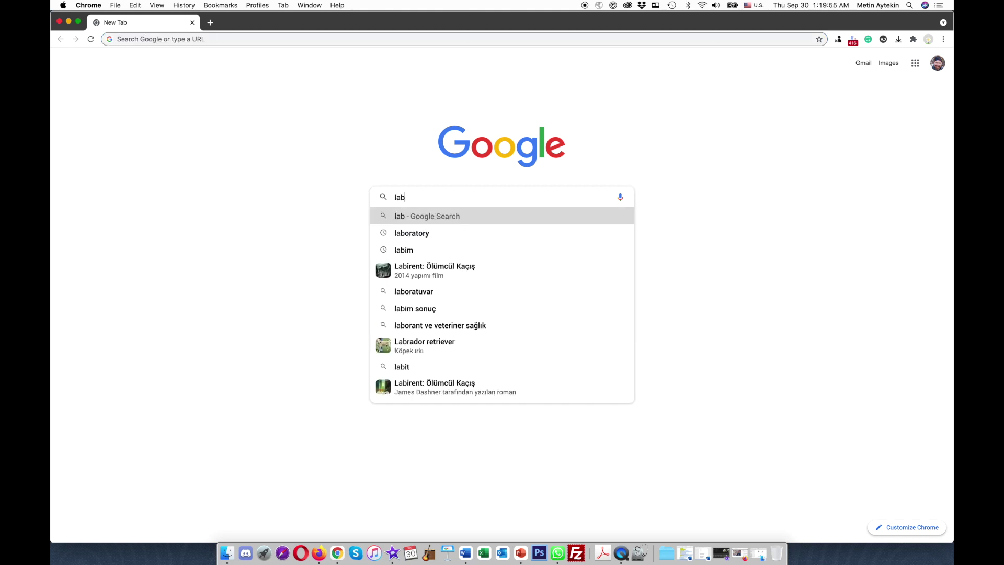
key(Down)
key(Return)
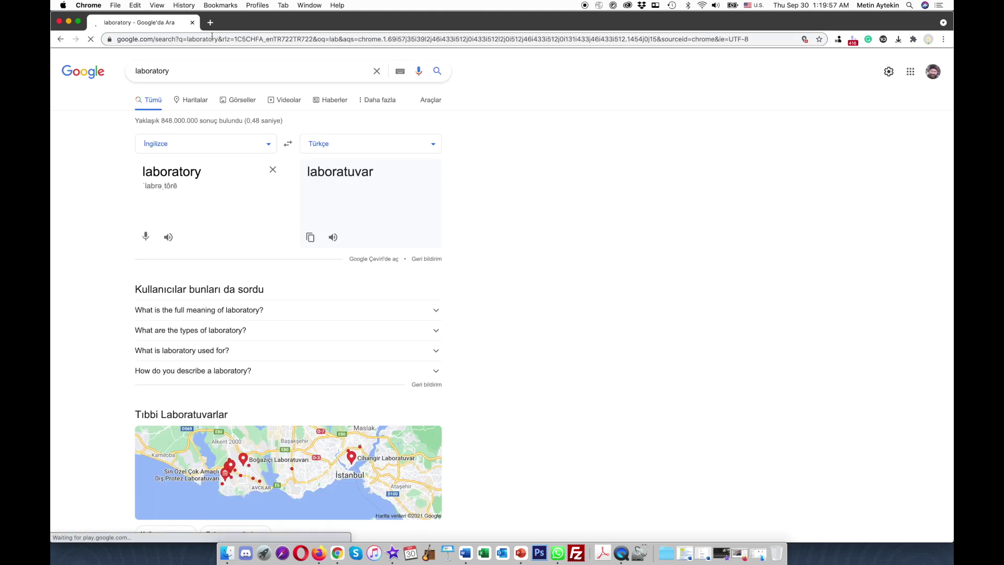
- Filter to large-size image results and preview the Özyeğin University lab safety photo
click(241, 102)
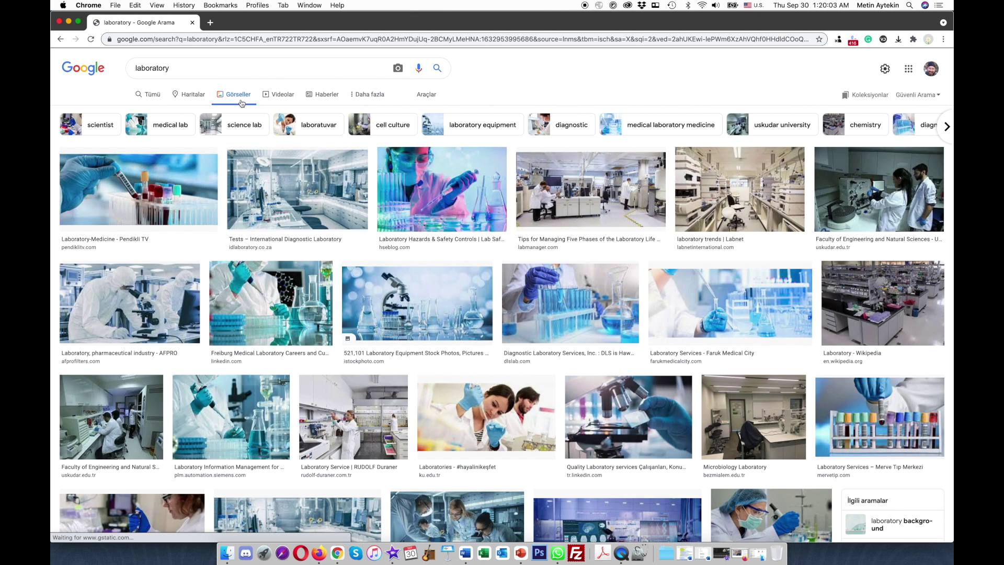
click(427, 96)
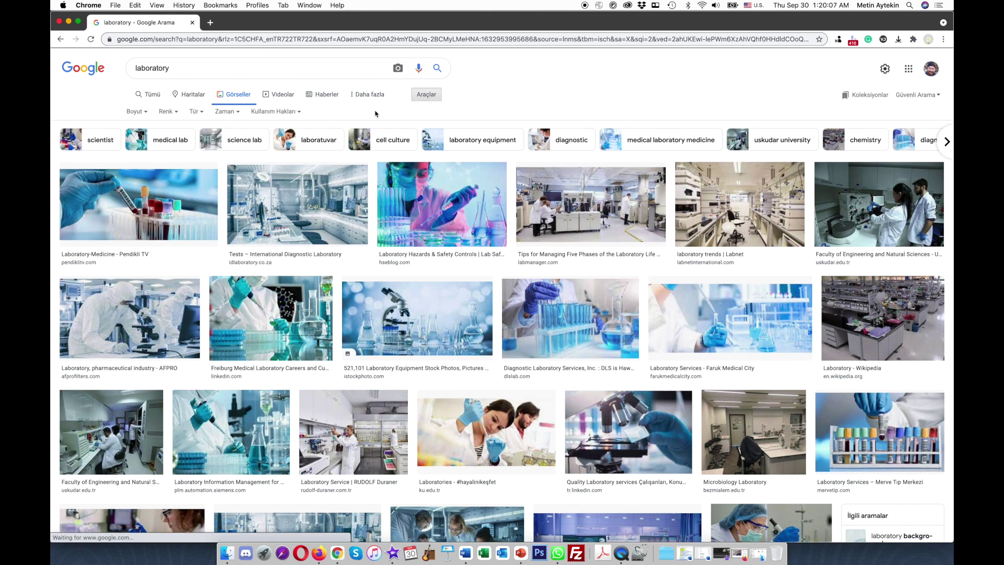
click(141, 116)
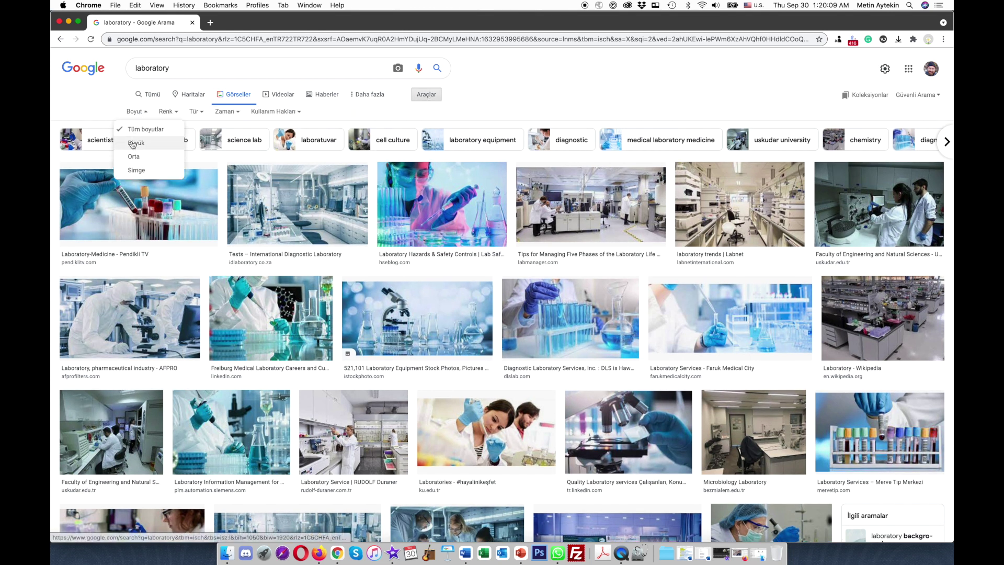
click(133, 143)
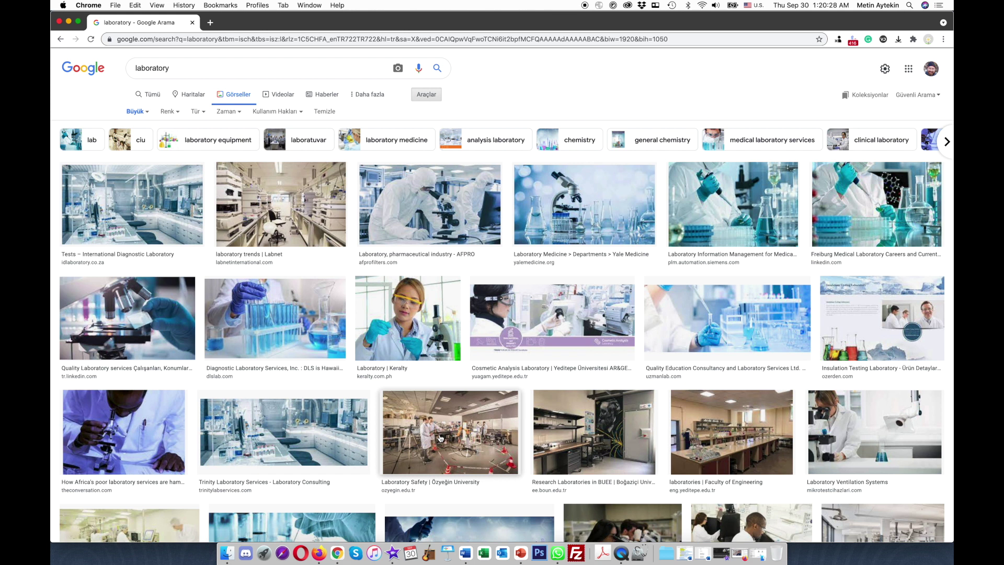
click(439, 438)
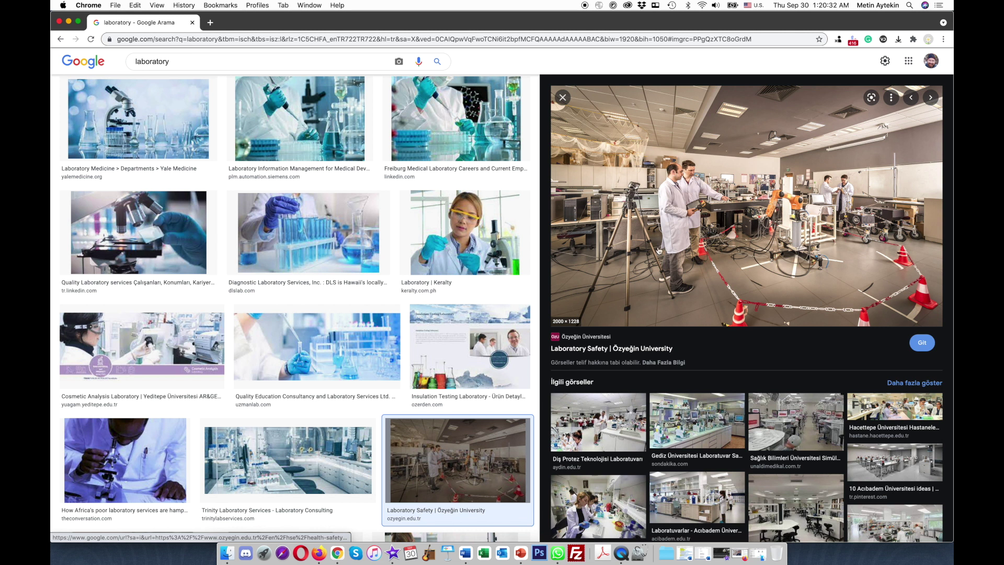
- Save the previewed Özyeğin lab photo to the Desktop as lab.jpg, then minimize Chrome
right_click(699, 178)
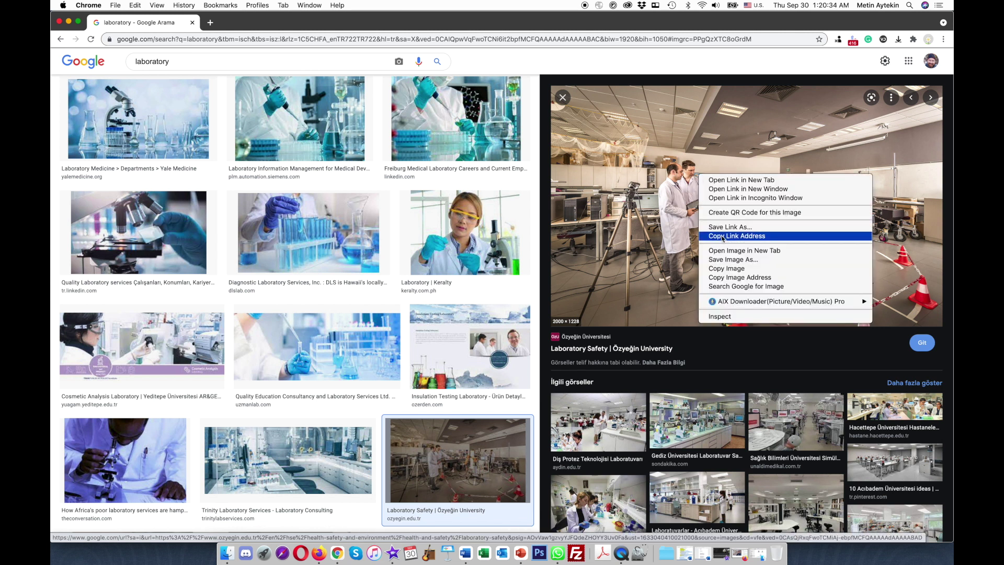
click(719, 260)
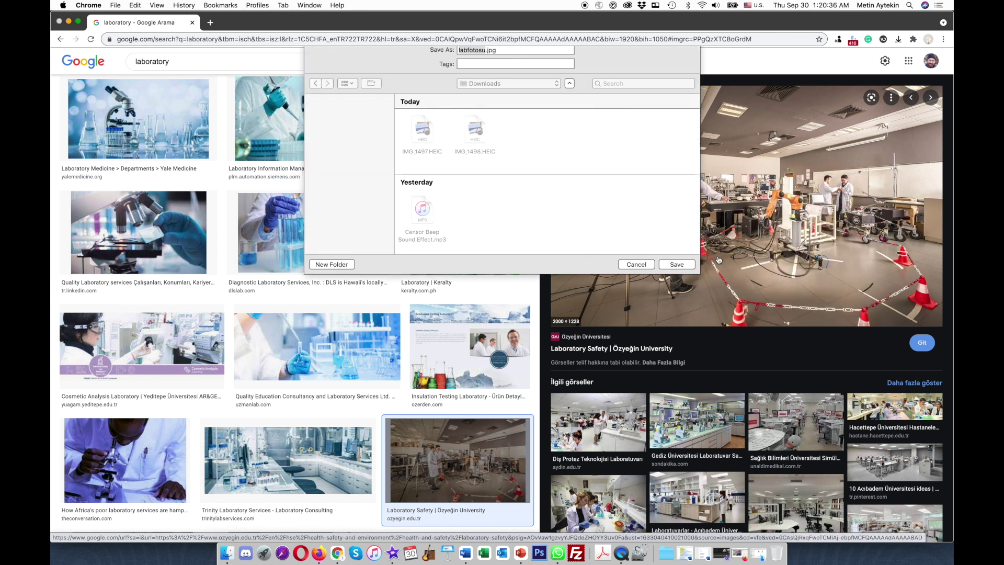
text(l)
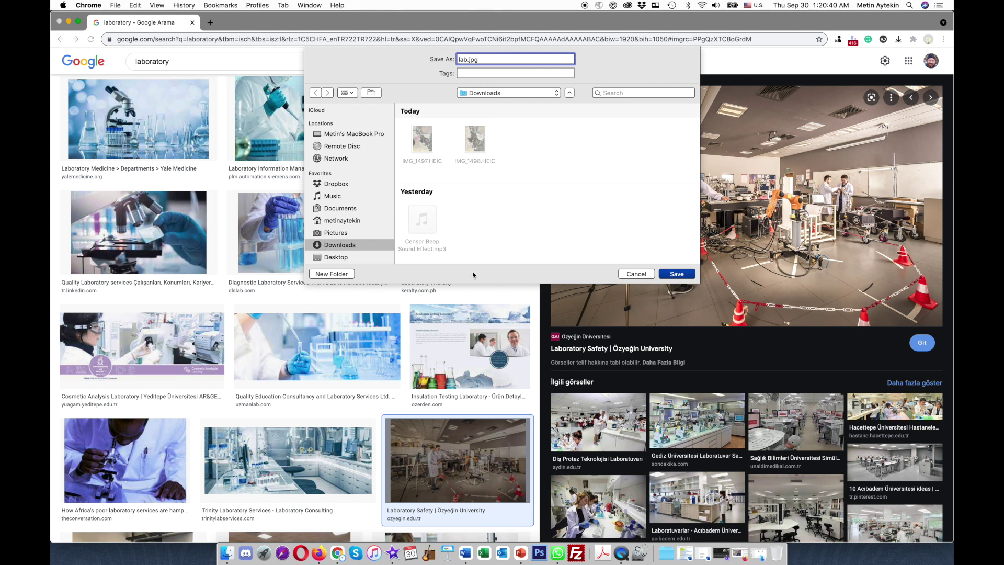
click(336, 257)
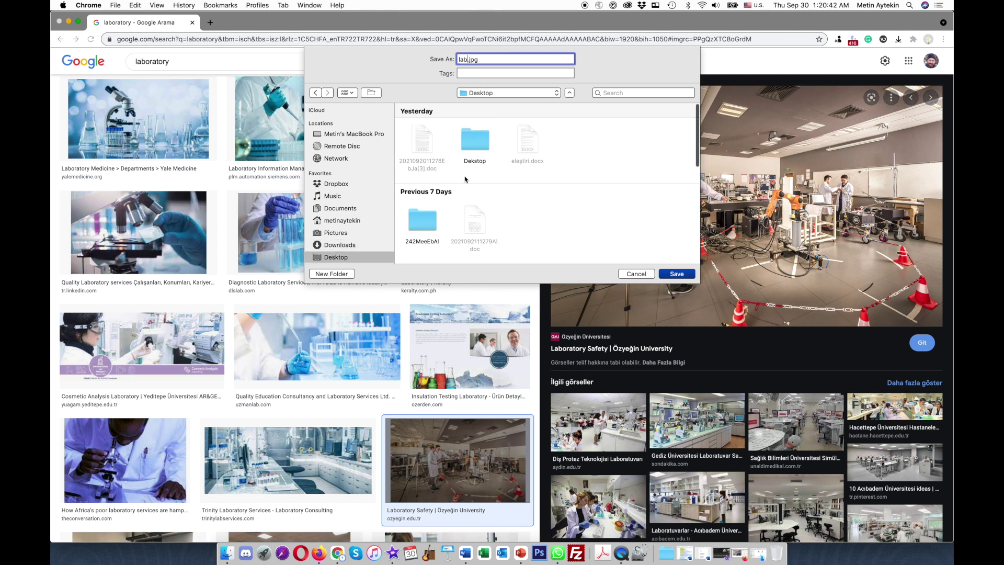
key(Return)
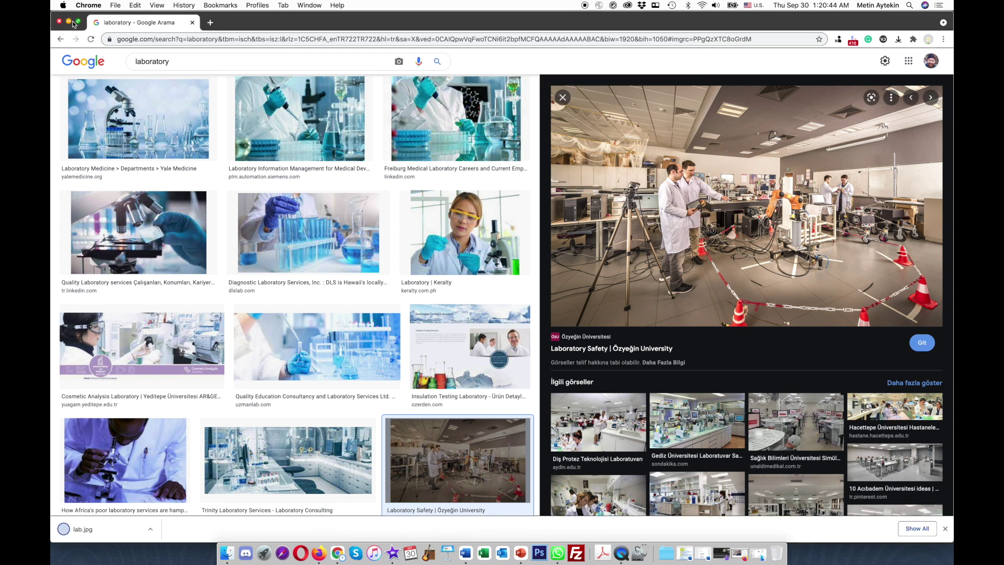
click(70, 22)
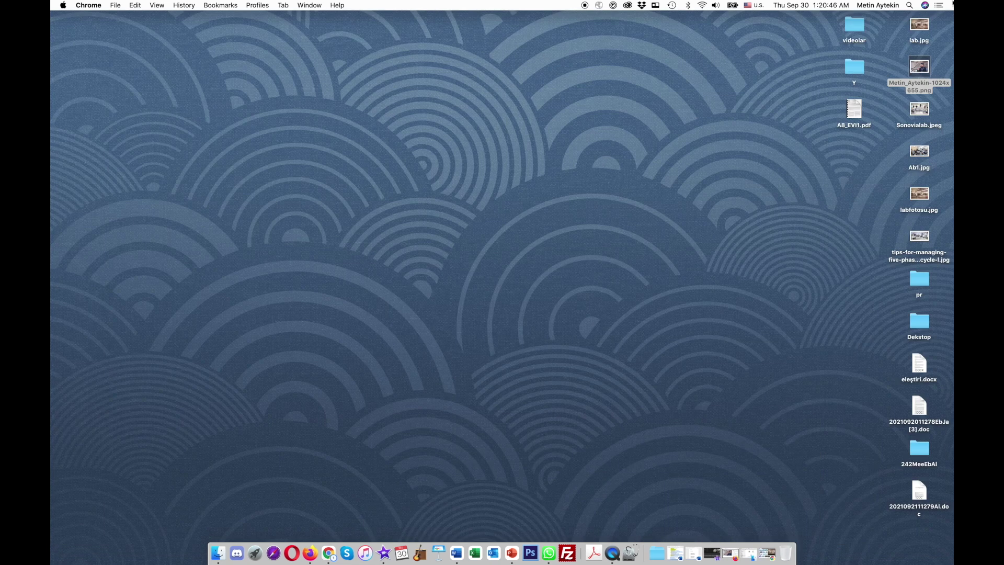
- Look at lab.jpg in Preview, close it, and launch PowerPoint
double_click(919, 26)
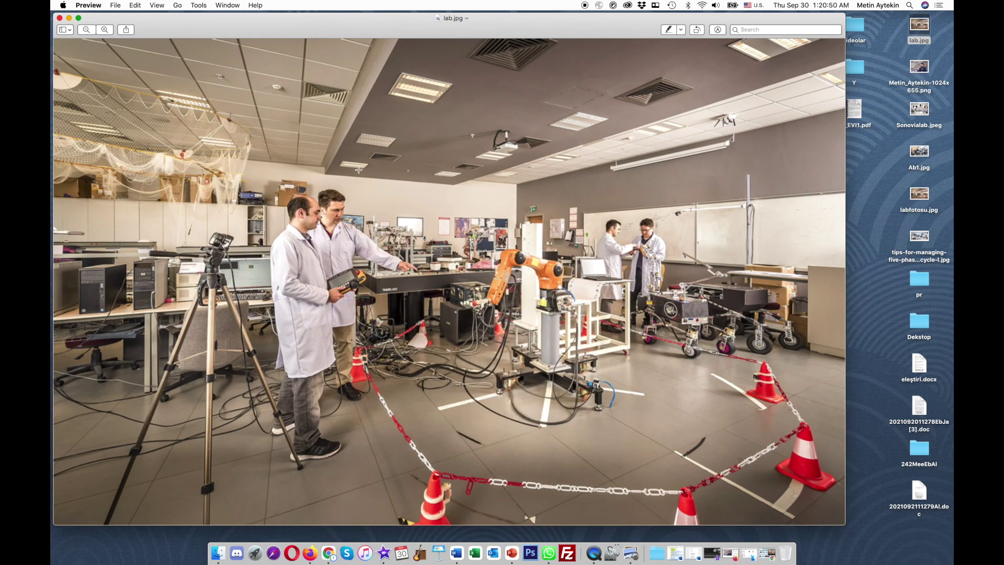
click(59, 19)
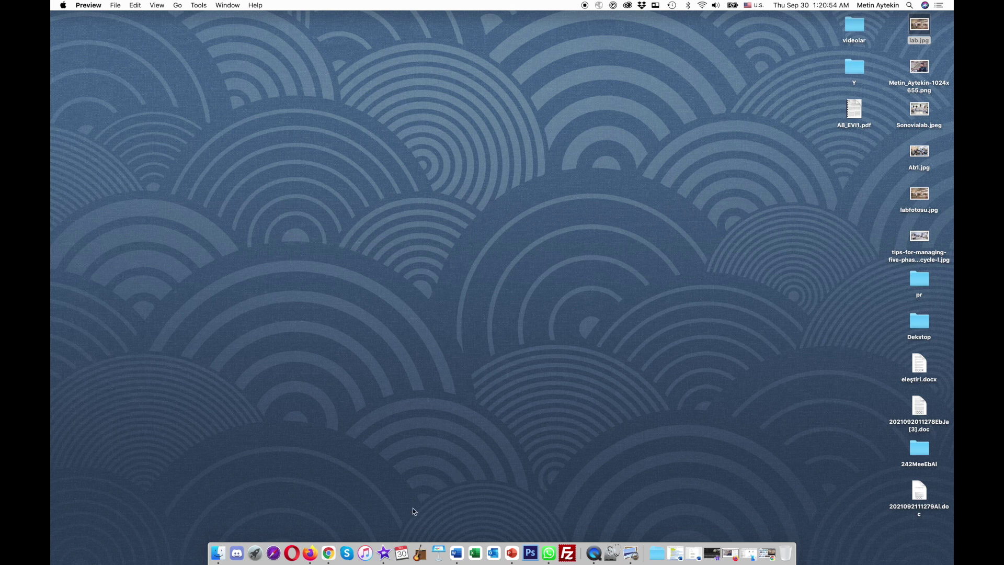
click(512, 552)
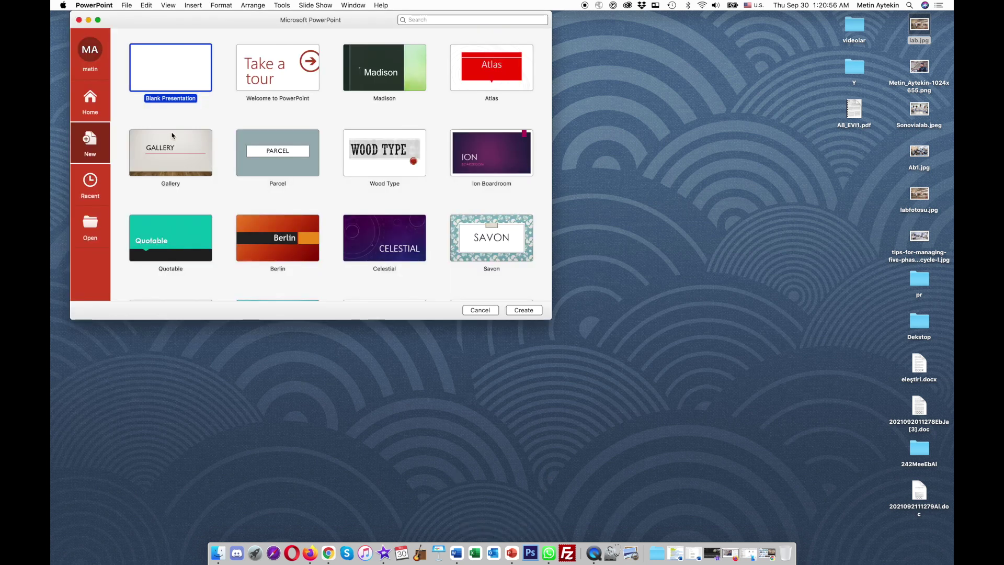
- Start a blank presentation and delete its title and subtitle placeholders
double_click(168, 77)
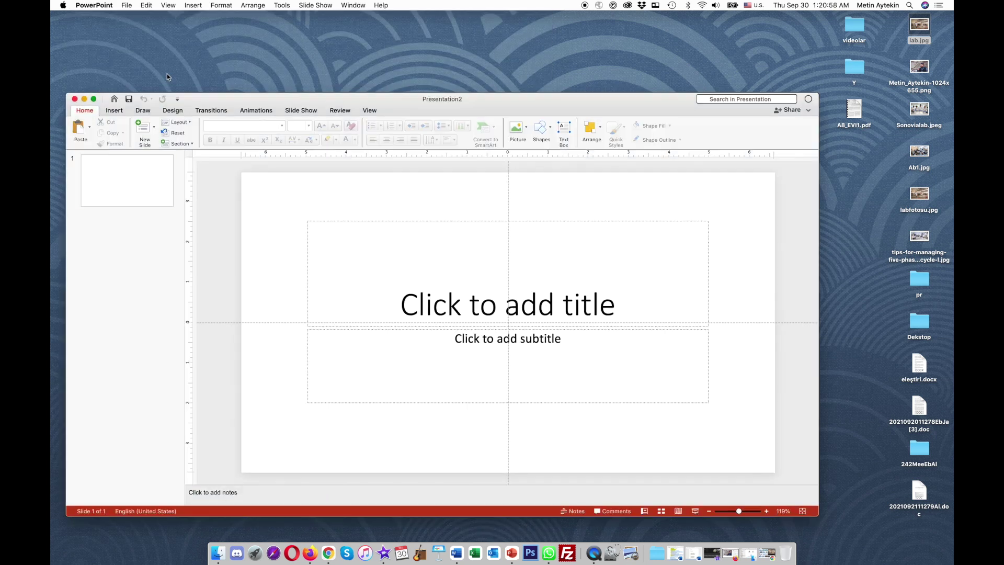
click(405, 221)
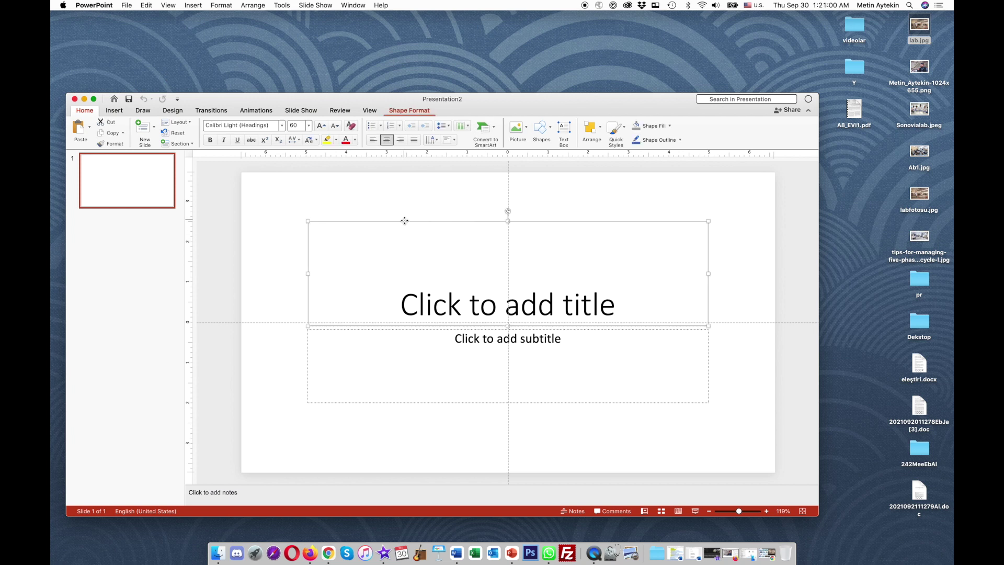
key(Delete)
click(401, 329)
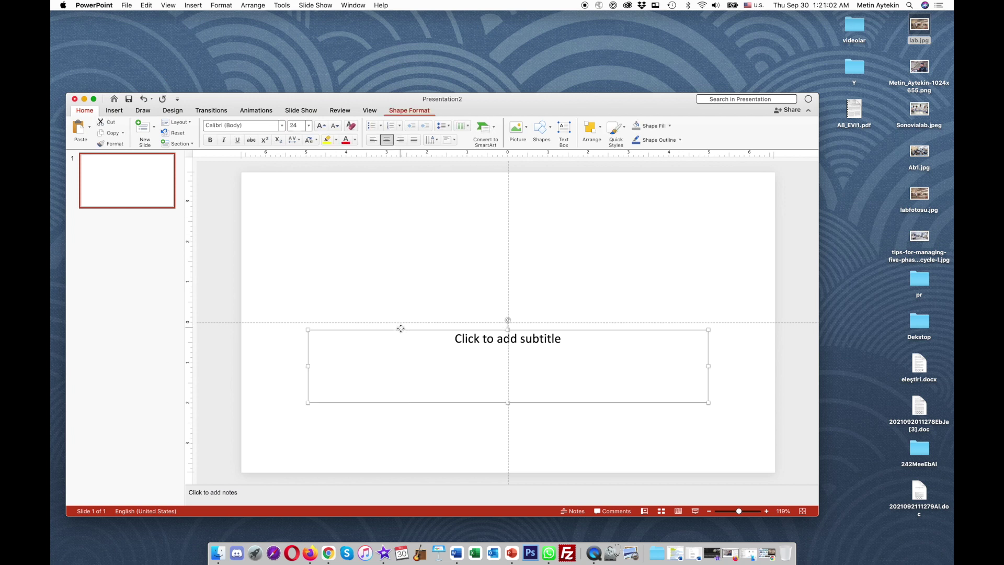
key(Delete)
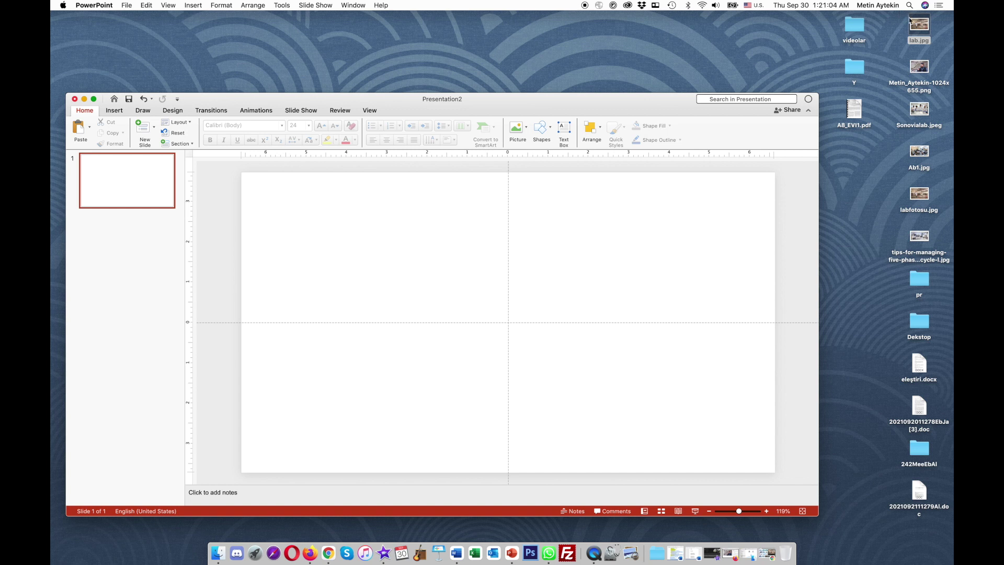
- Place lab.jpg on the slide, resize it to fill the slide (13.53 x 8.31 in), and play the show
drag(923, 26, 505, 255)
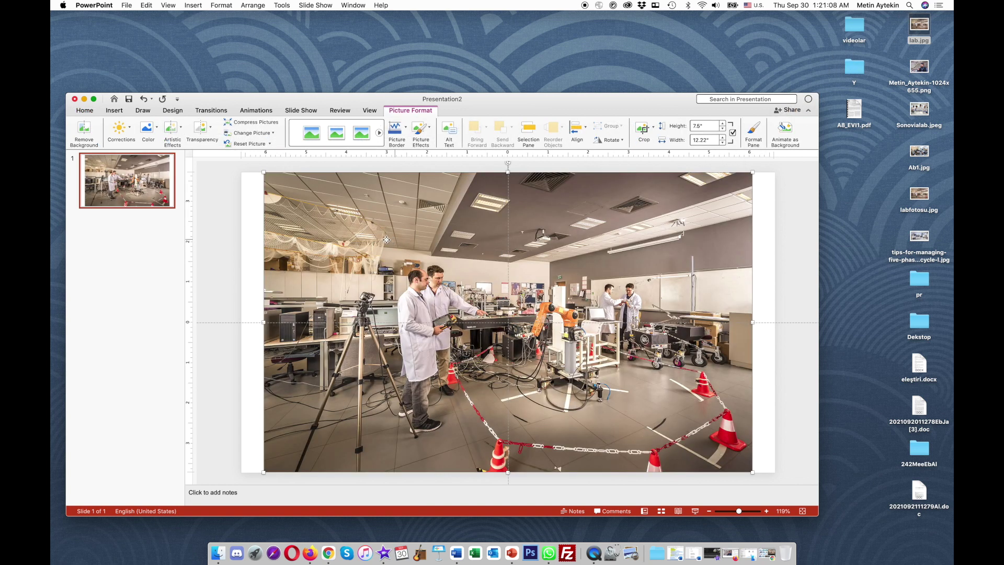
drag(386, 239, 363, 239)
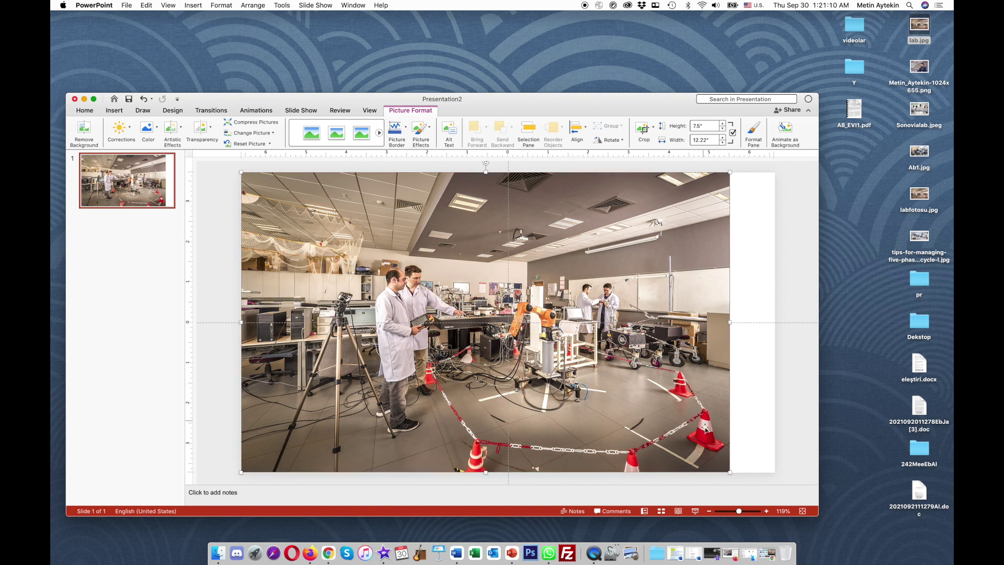
drag(782, 478, 783, 484)
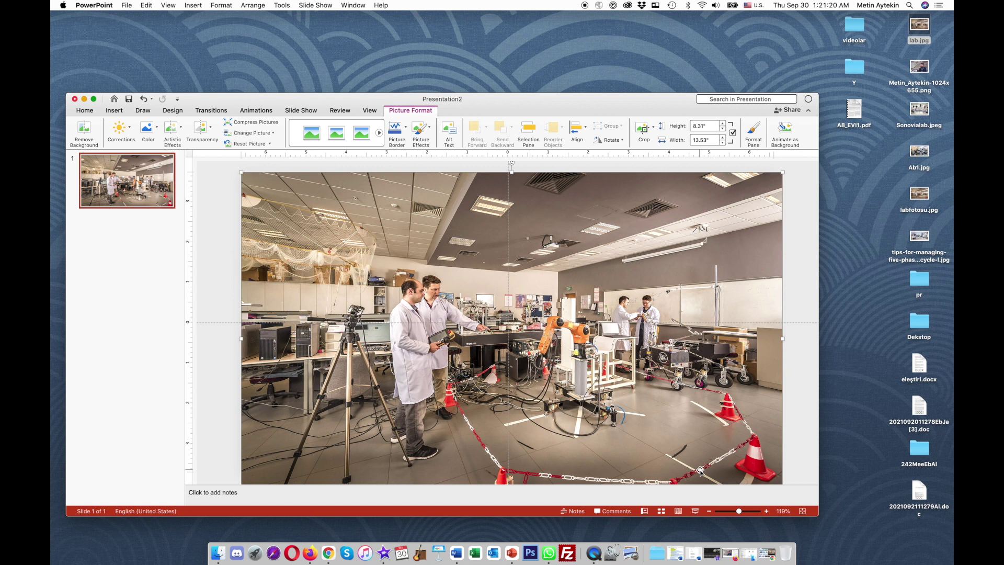
click(697, 515)
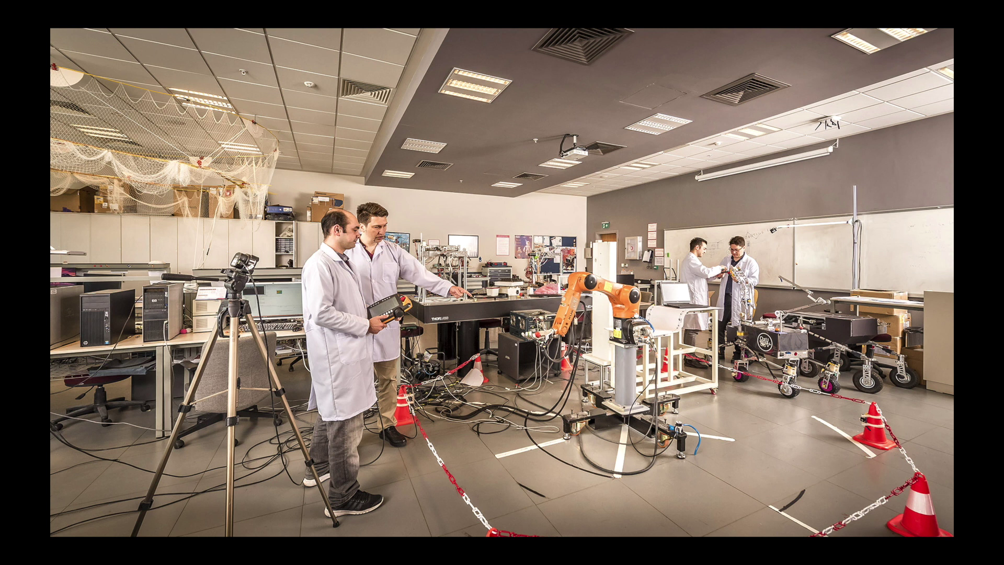
key(Escape)
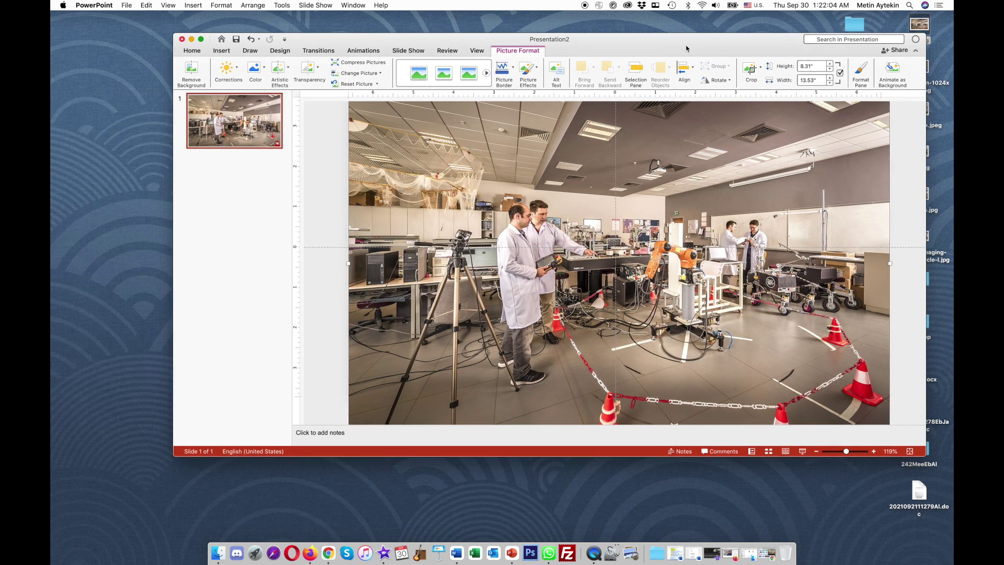
- Duplicate the photo slide as slide 2, with the window enlarged and zoomed out for working room
drag(580, 108, 632, 41)
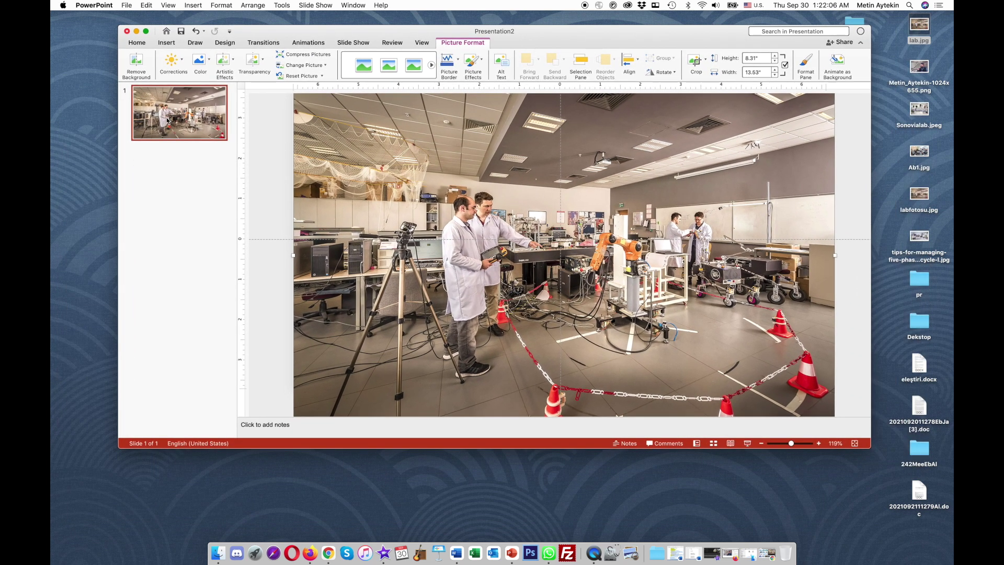
right_click(167, 120)
click(188, 172)
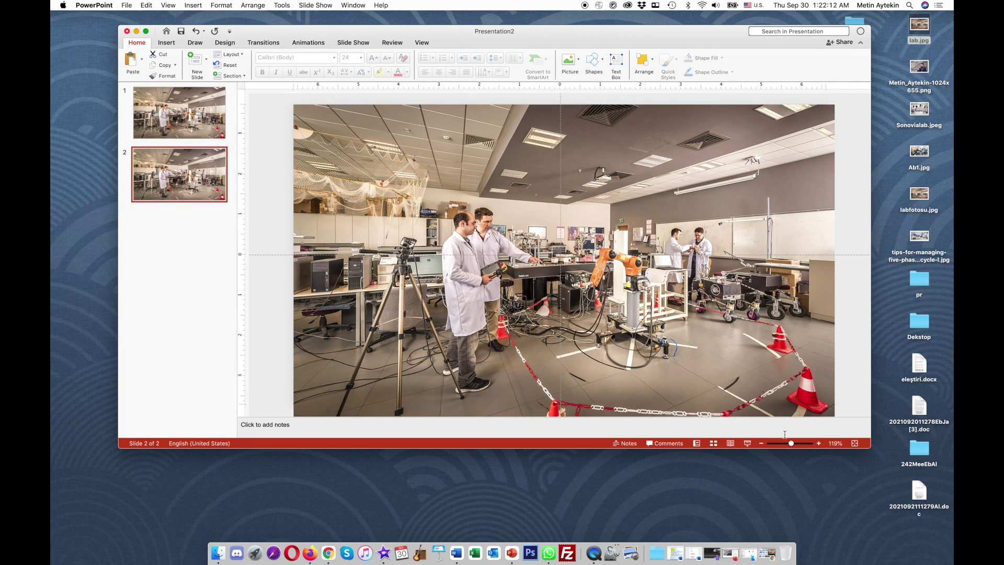
drag(791, 443, 778, 443)
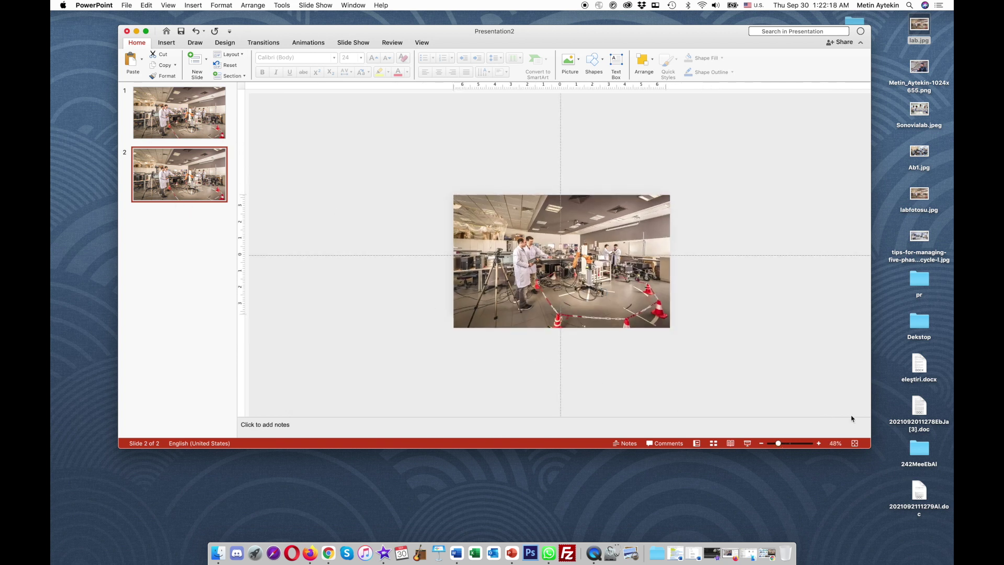
drag(868, 449, 947, 541)
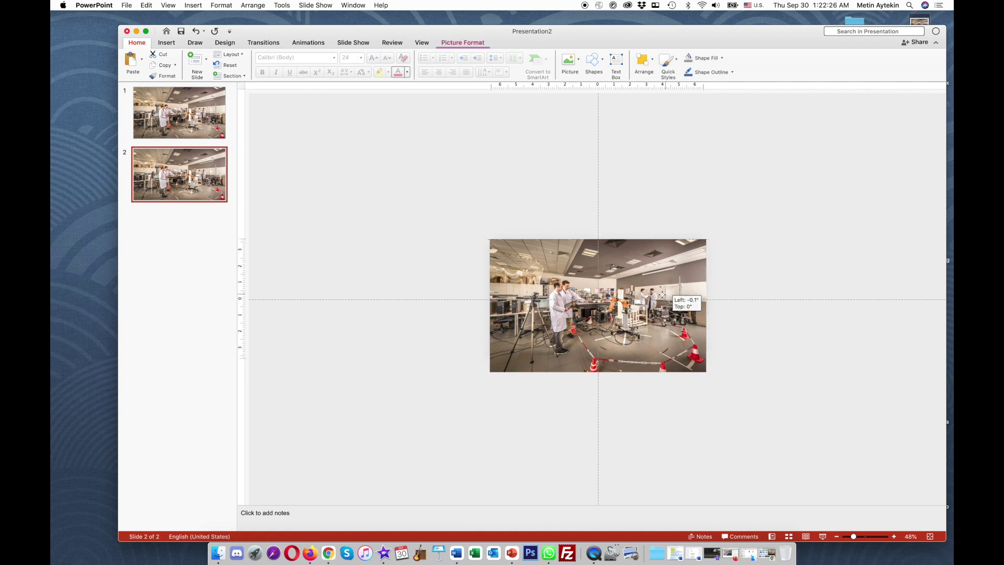
- Enlarge the lab photo on slide 2 well past the slide edges and reposition it for a closer view
drag(670, 296, 625, 296)
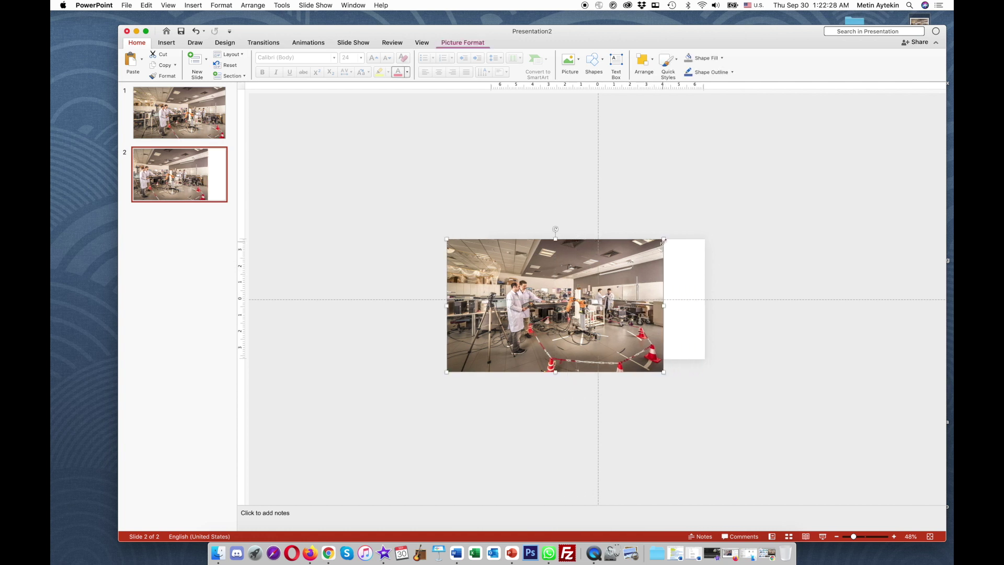
drag(664, 240, 791, 161)
drag(737, 209, 680, 234)
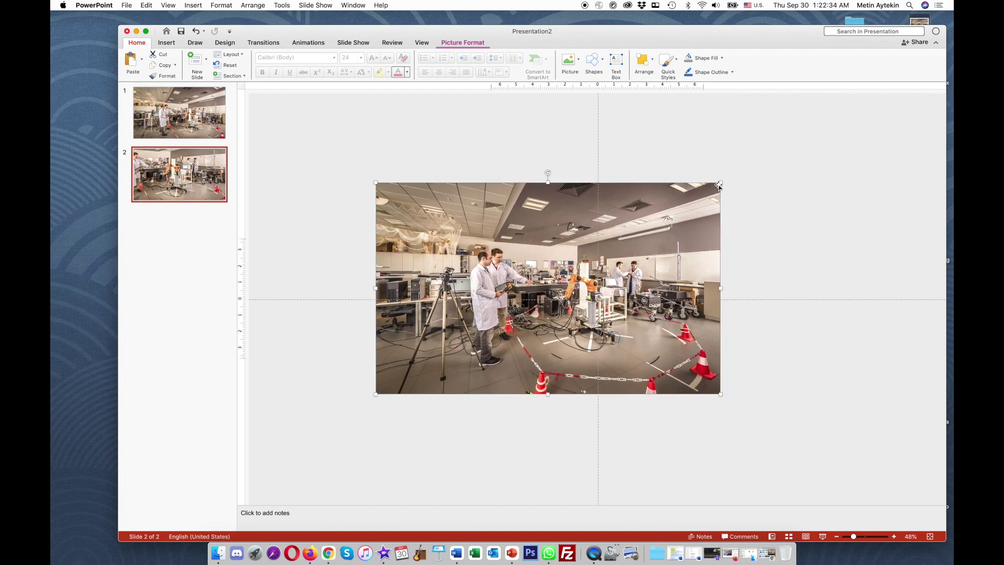
drag(720, 183, 806, 131)
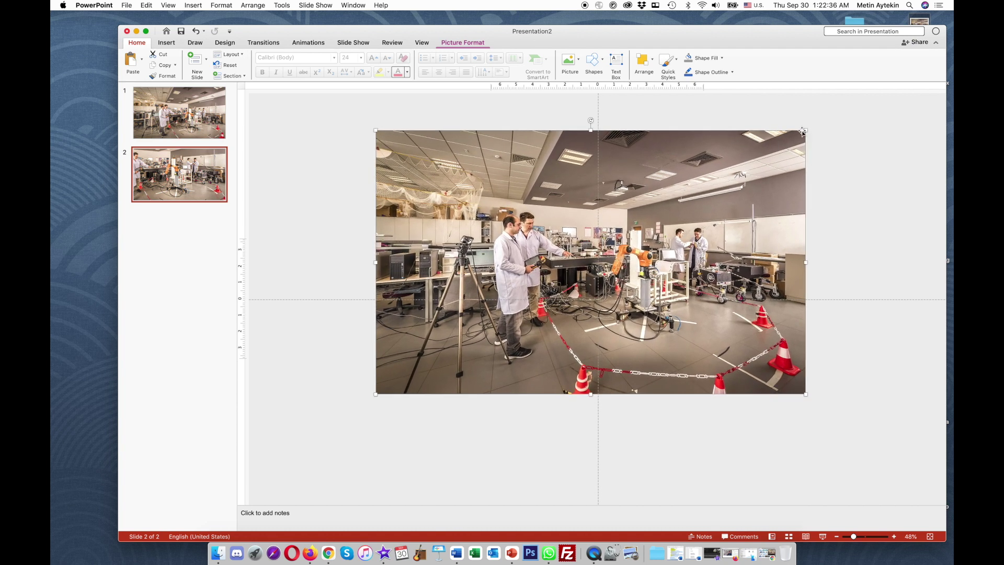
drag(763, 160, 706, 189)
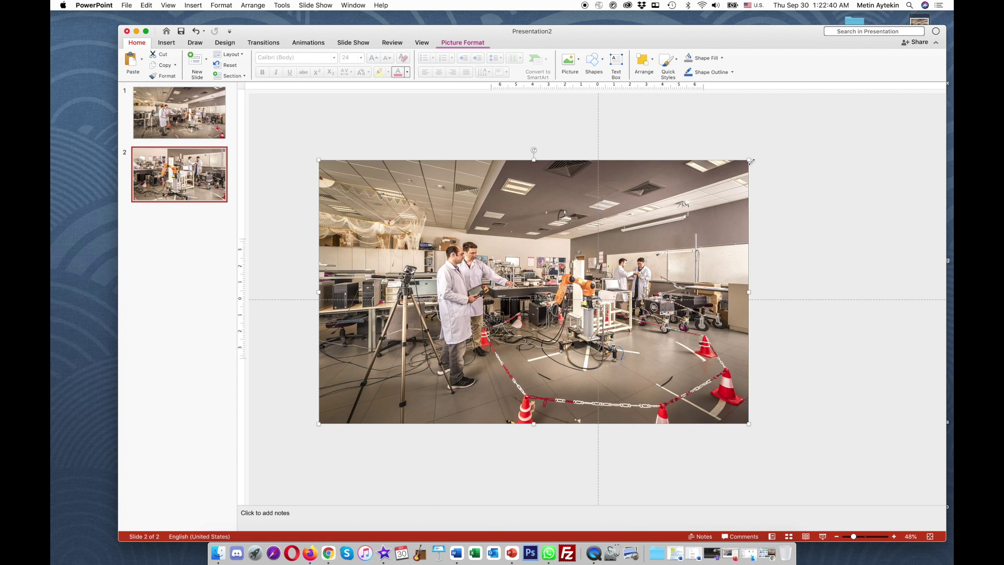
drag(751, 162, 835, 107)
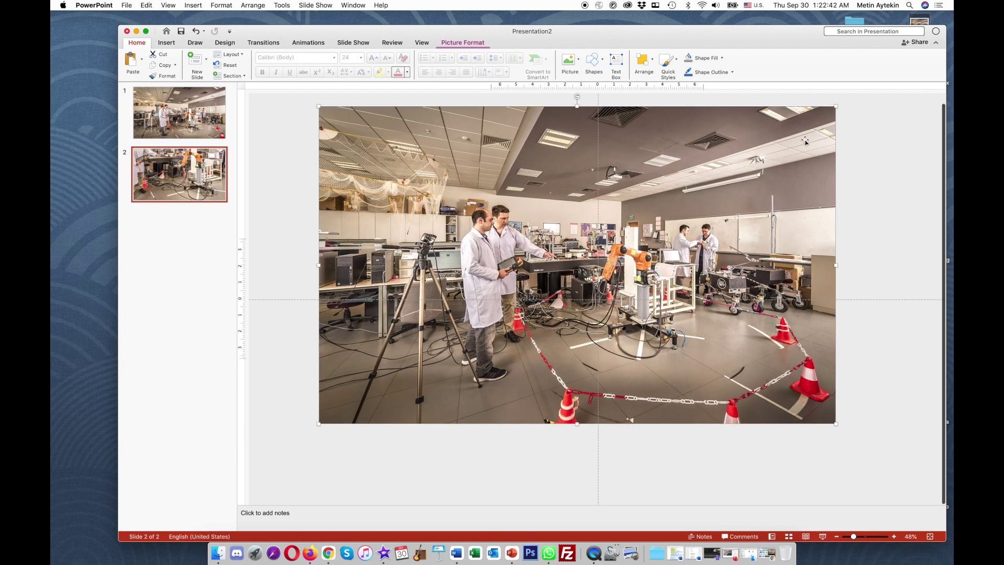
drag(806, 141, 752, 164)
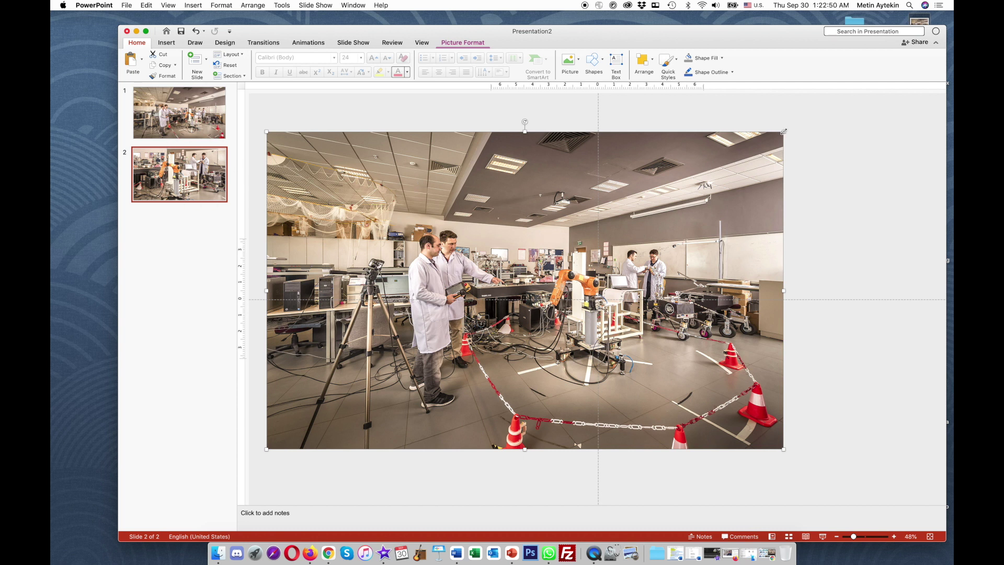
drag(783, 131, 938, 94)
drag(794, 178, 639, 235)
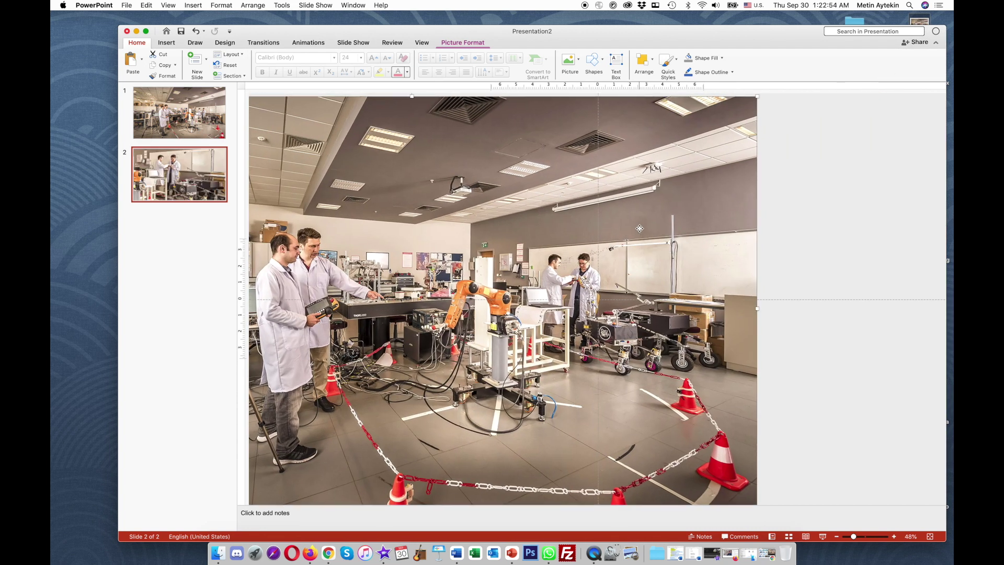
drag(639, 235, 642, 220)
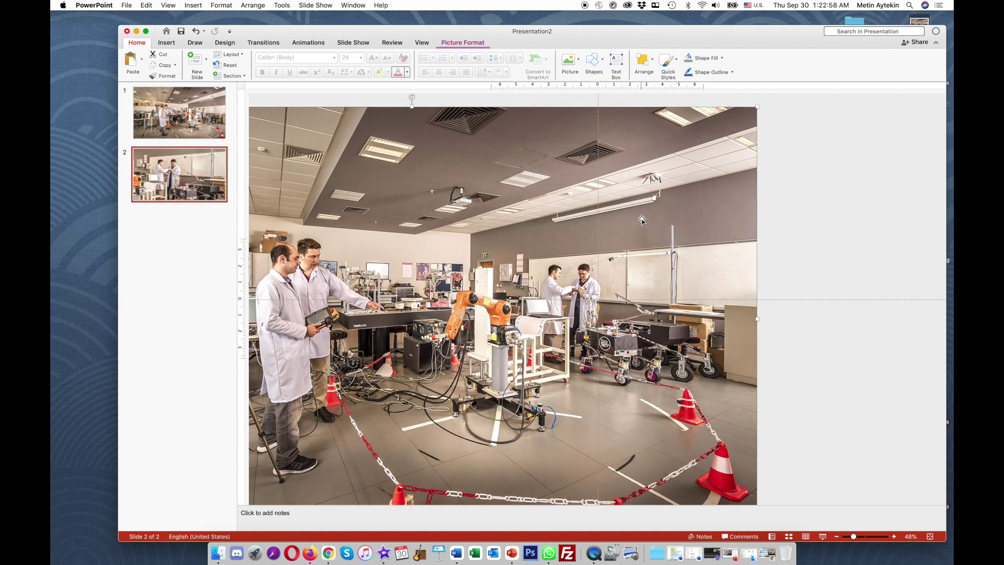
- Duplicate slide 2 as slide 3 and shift its photo right and down
right_click(186, 180)
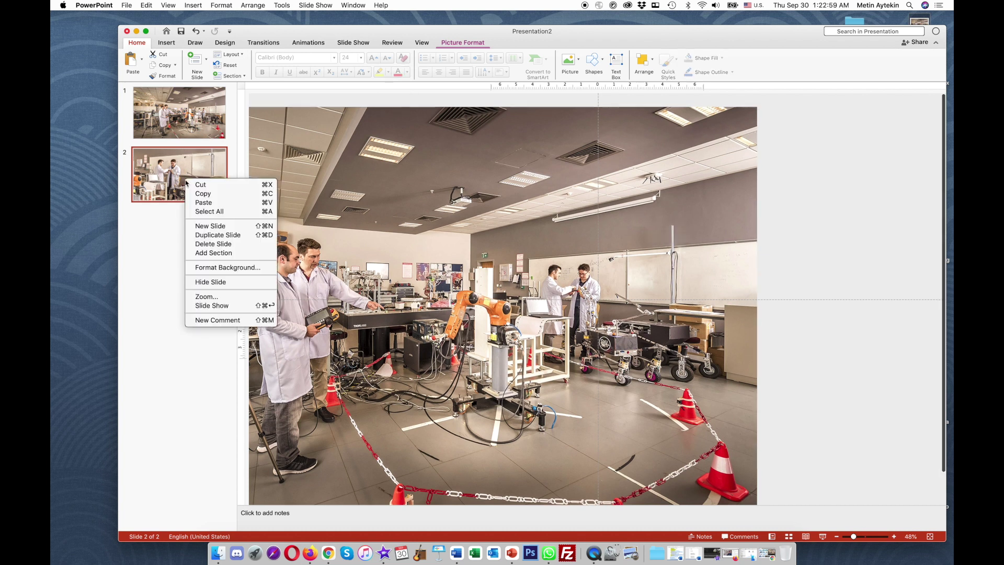
click(209, 235)
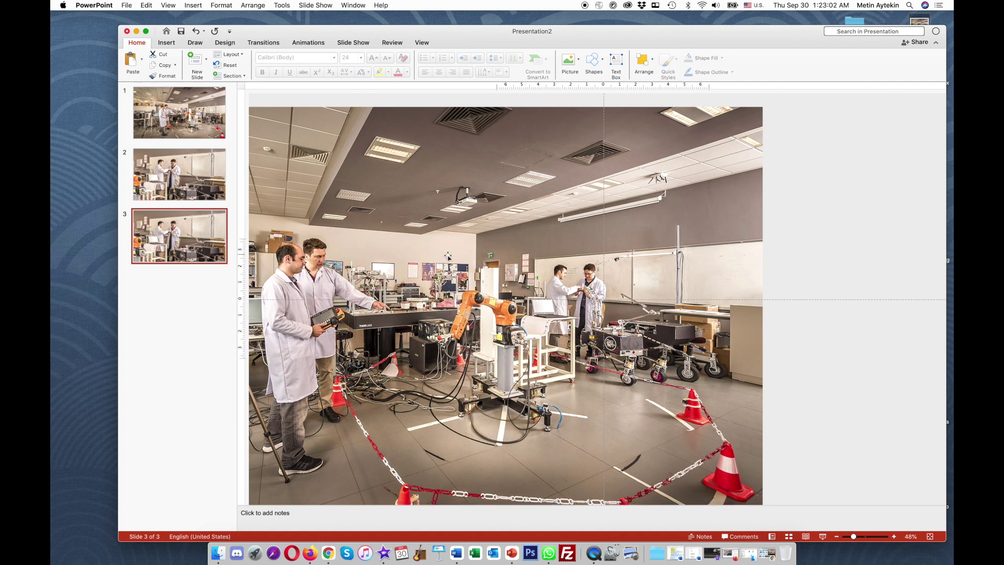
drag(398, 275, 462, 269)
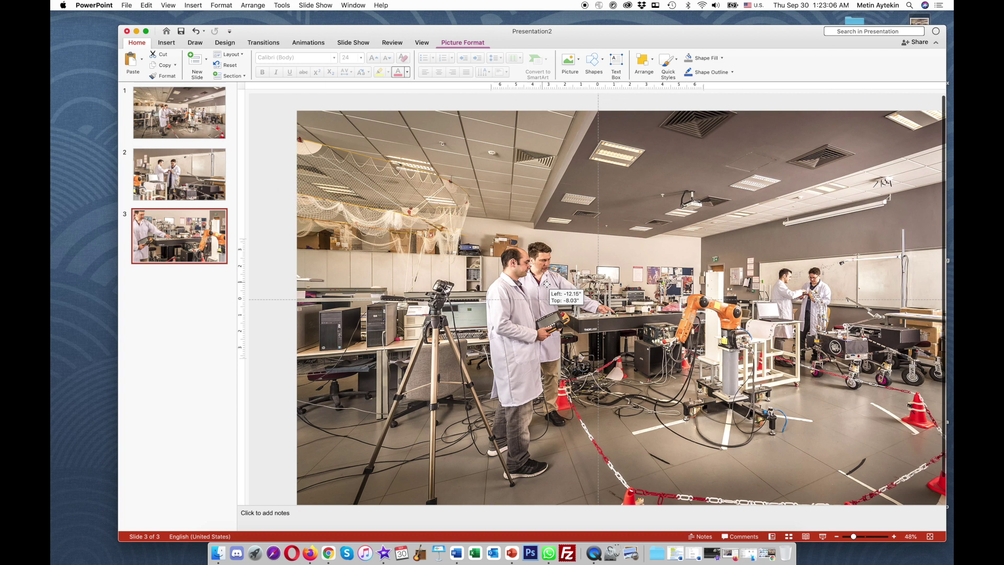
drag(462, 269, 548, 286)
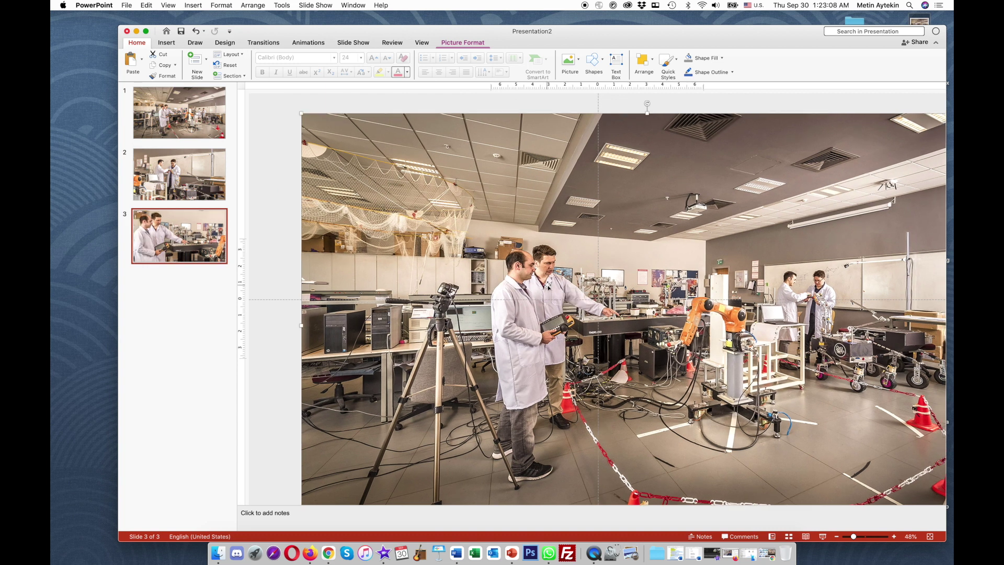
key(Right)
key(Right)
key(Right)
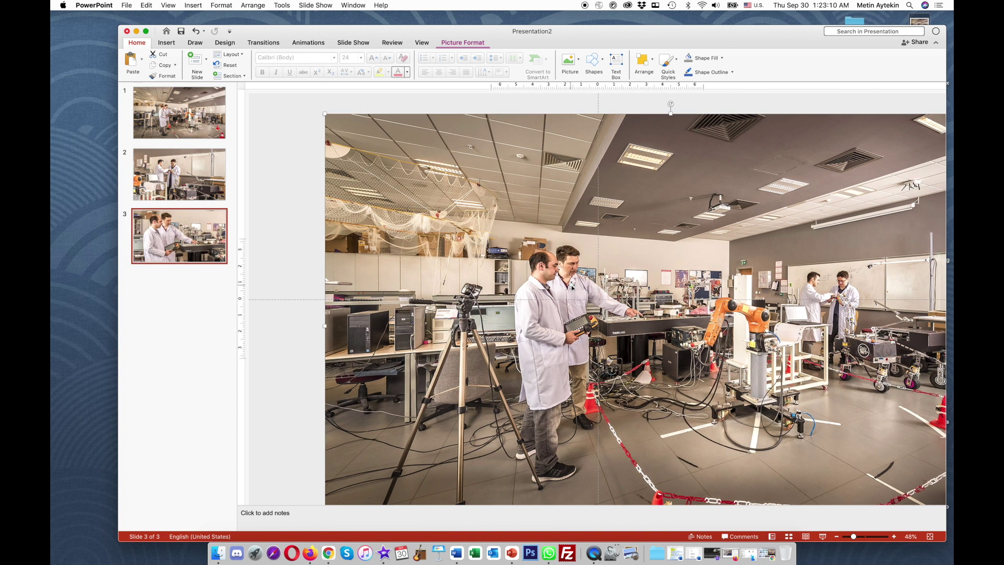
- Duplicate slide 3 as slide 4 and move its enlarged photo toward the top-left for a closer crop
right_click(180, 234)
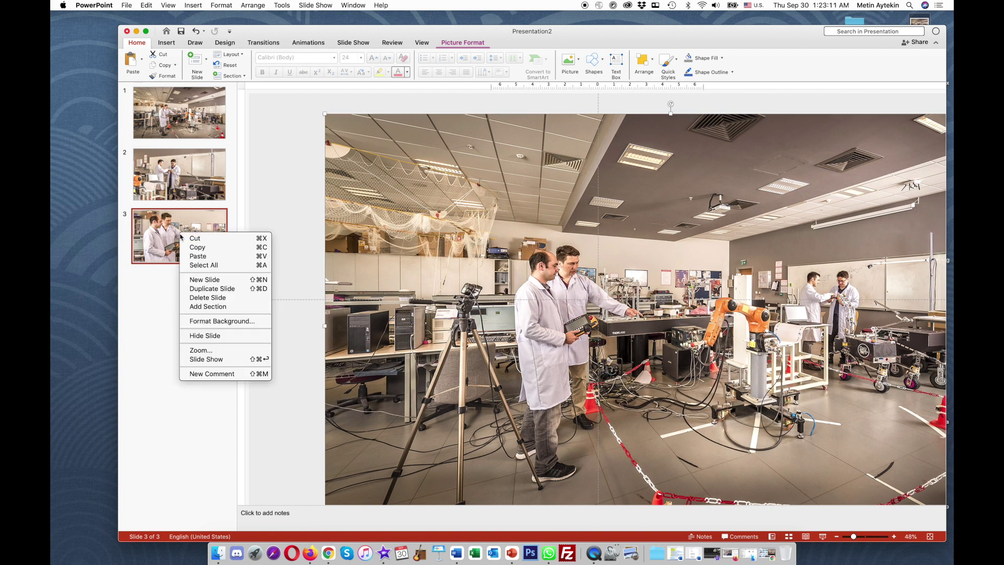
click(200, 288)
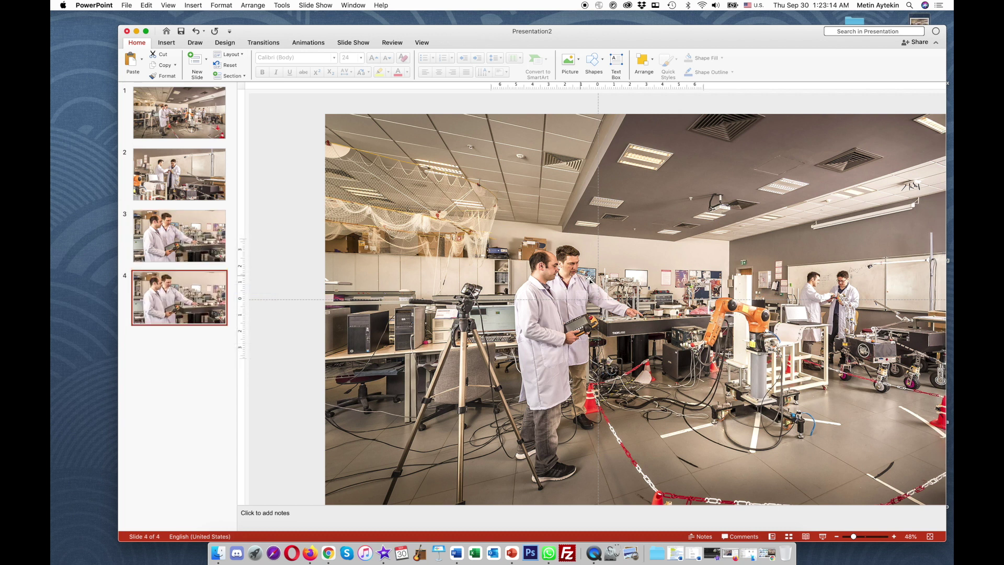
drag(772, 325, 706, 319)
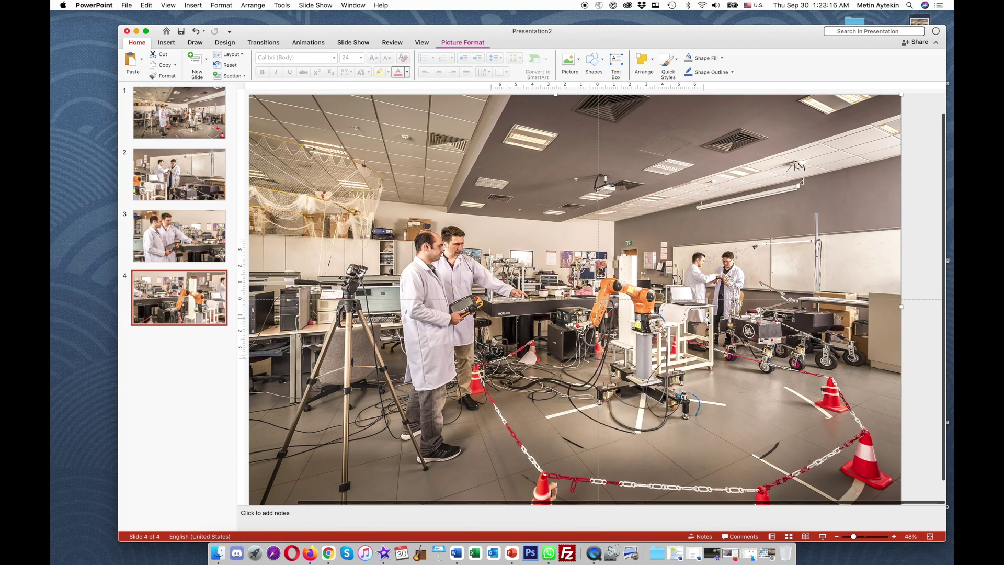
scroll(706, 319, down, 2)
scroll(714, 329, down, 1)
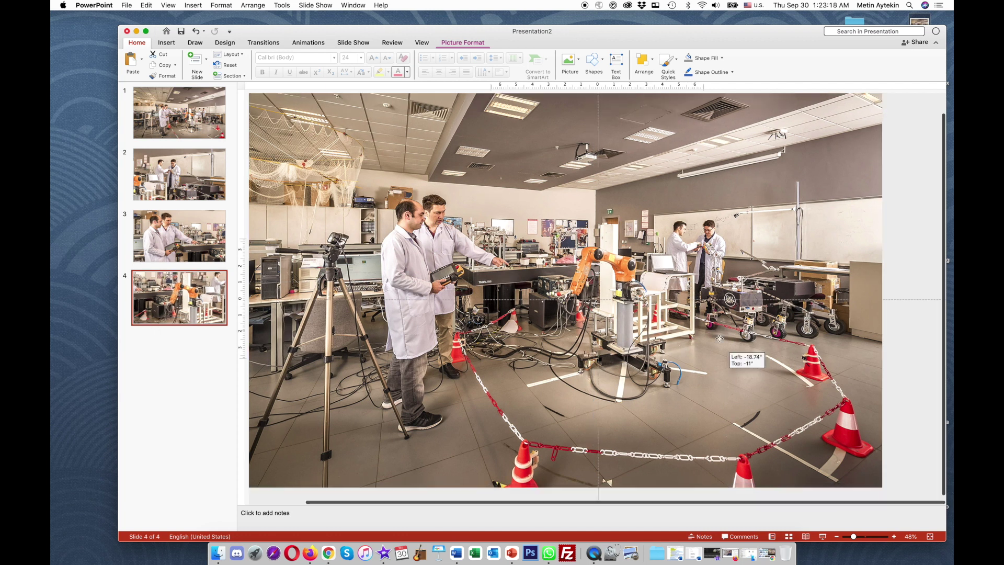
mouse_move(716, 333)
mouse_down()
mouse_move(726, 344)
mouse_move(714, 349)
mouse_move(689, 296)
mouse_up()
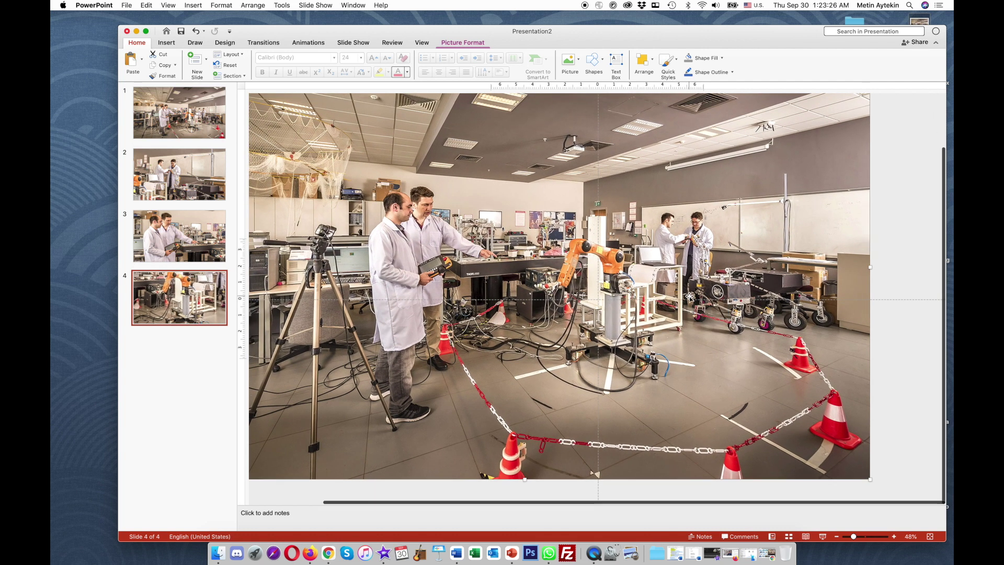
key(super+z)
key(super+z)
key(super+z)
key(super+z)
key(super+z)
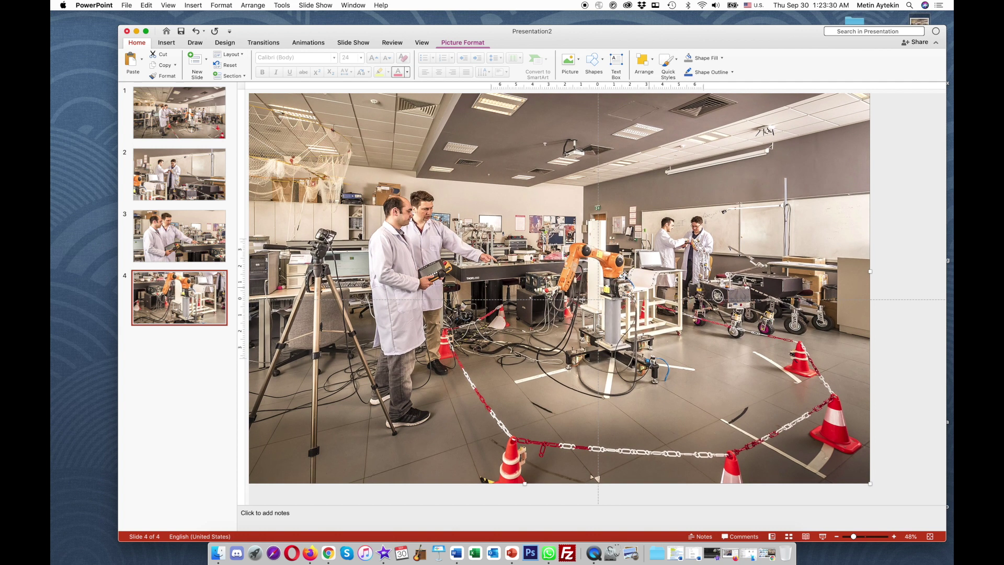
- Duplicate slide 1, move the copy to the end as slide 5, and select slides 2–5
click(177, 116)
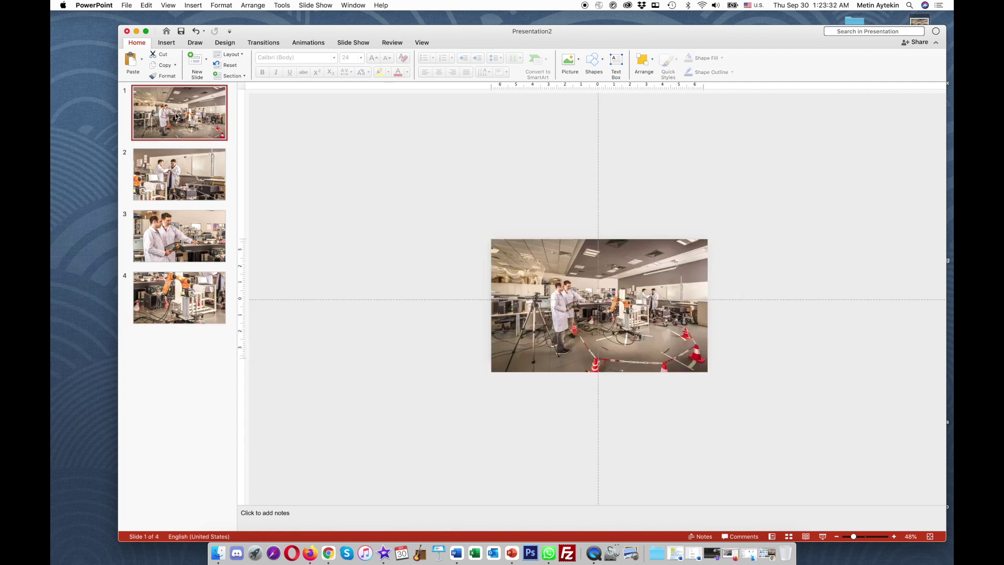
right_click(176, 116)
click(193, 167)
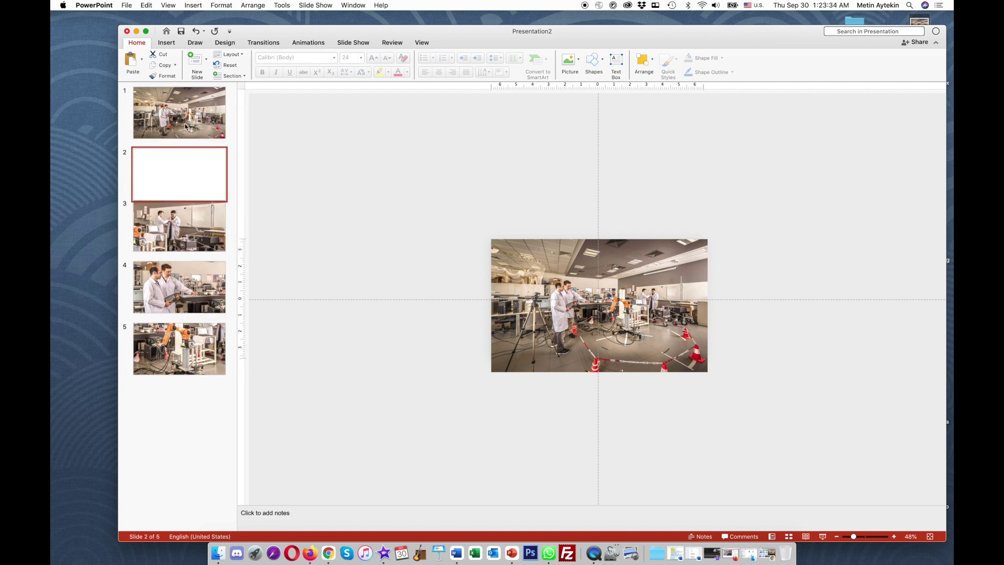
drag(176, 175, 178, 412)
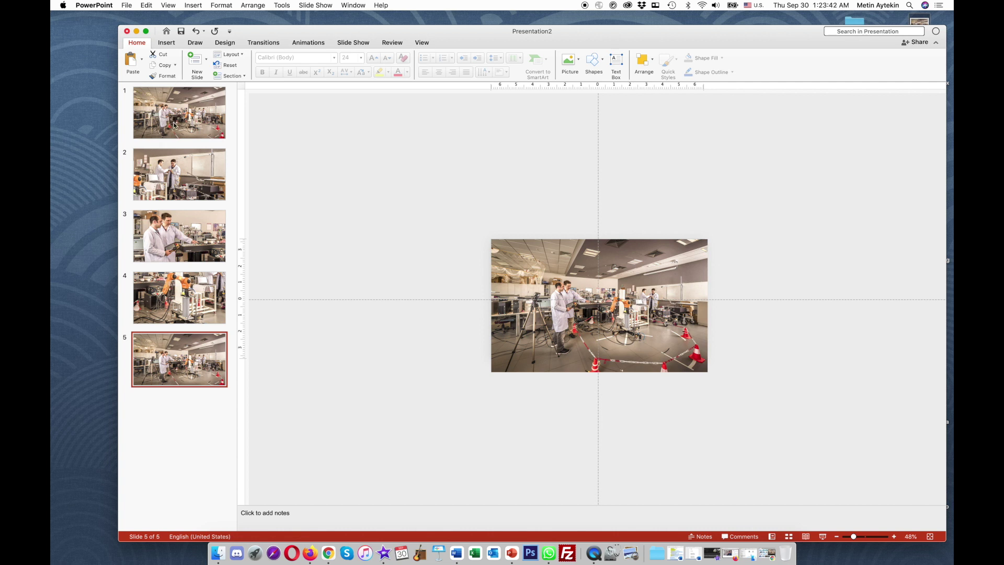
click(168, 181)
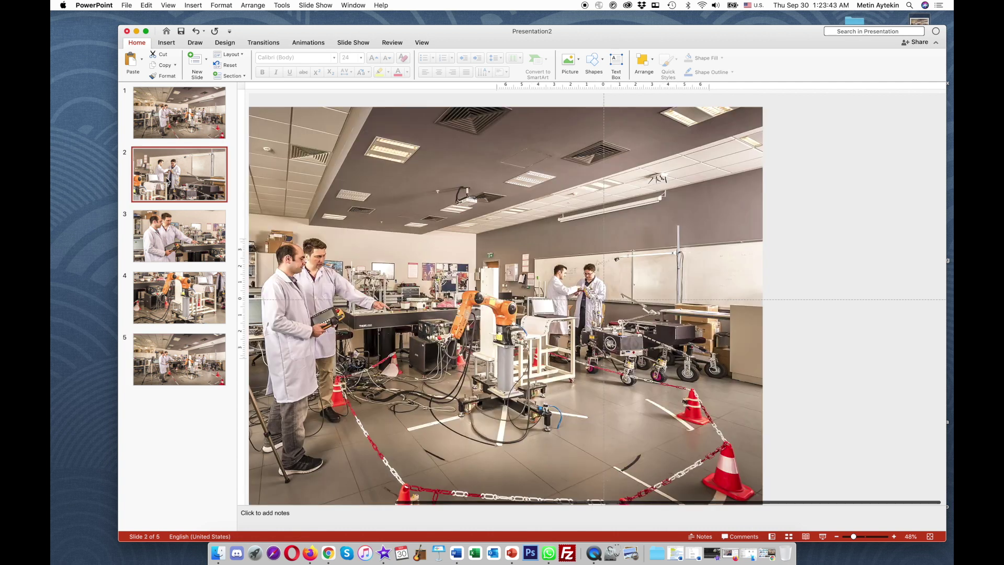
shift+click(162, 365)
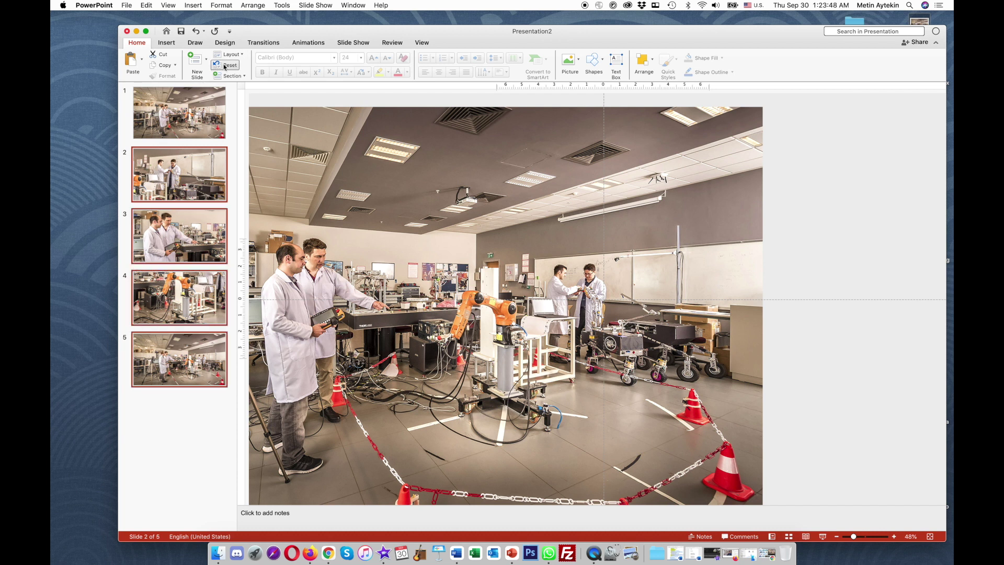
- Apply the Morph transition to slides 2–5, then run the slide show from slide 1
click(263, 45)
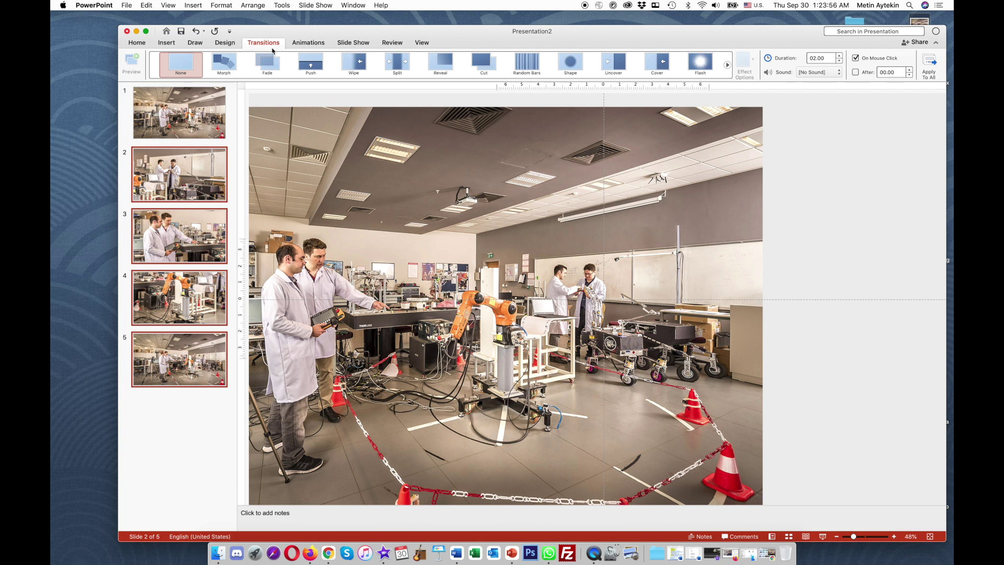
click(220, 65)
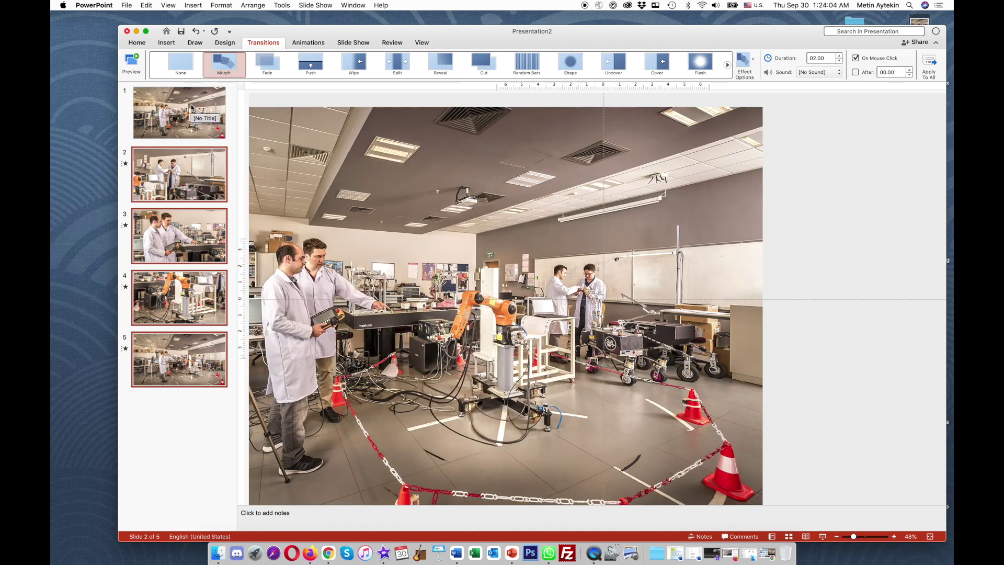
click(192, 107)
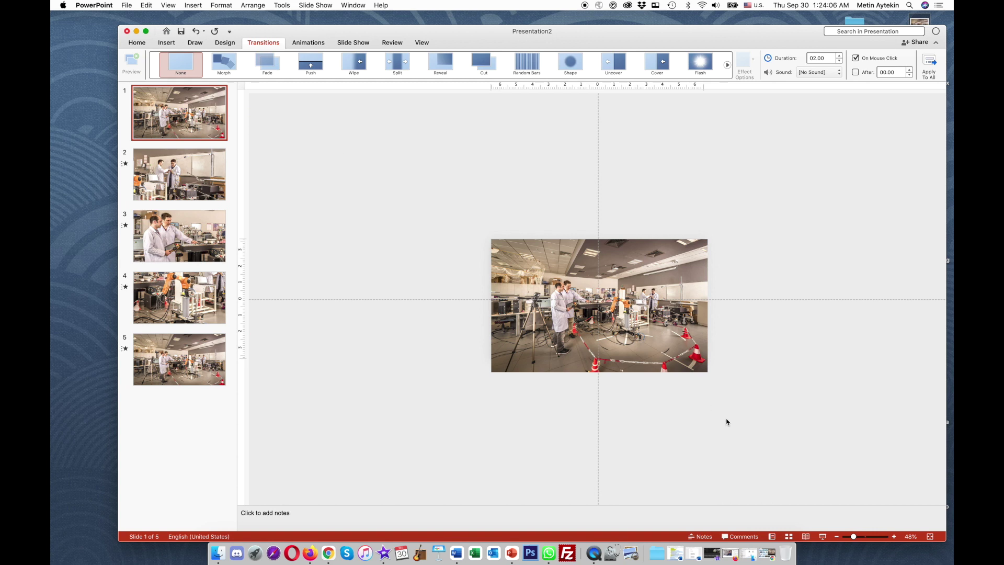
click(823, 536)
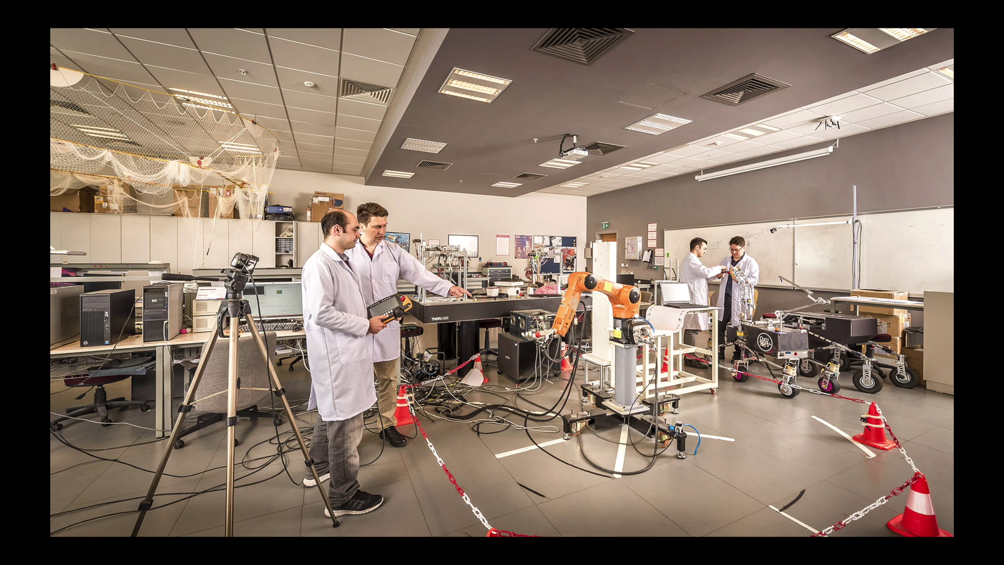
key(Escape)
click(210, 117)
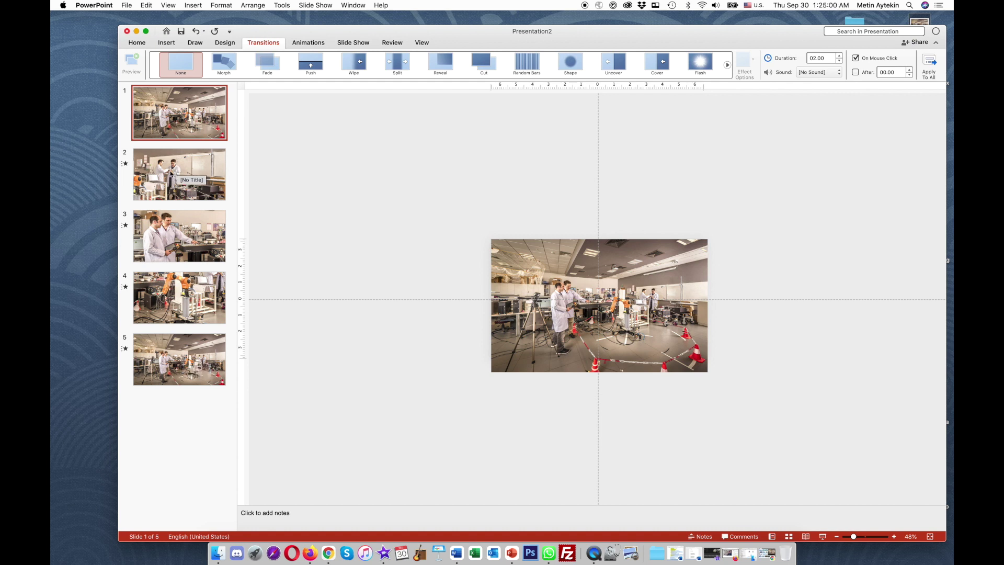
click(178, 170)
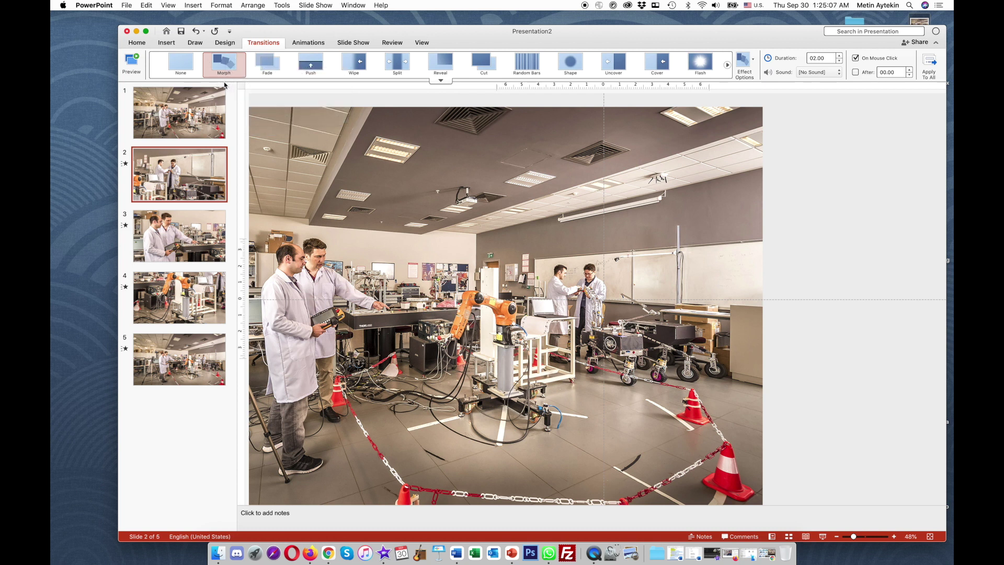
click(209, 113)
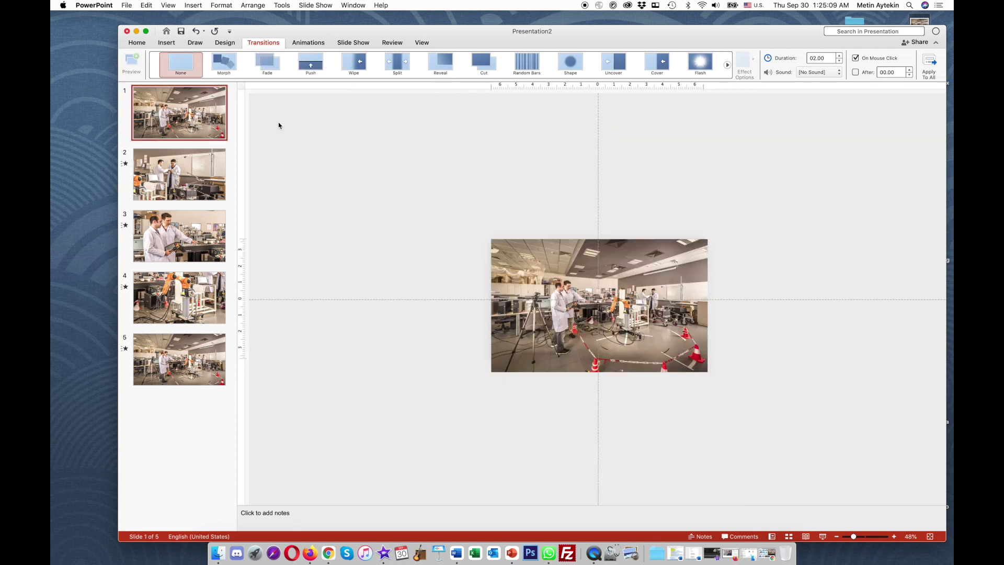
click(824, 536)
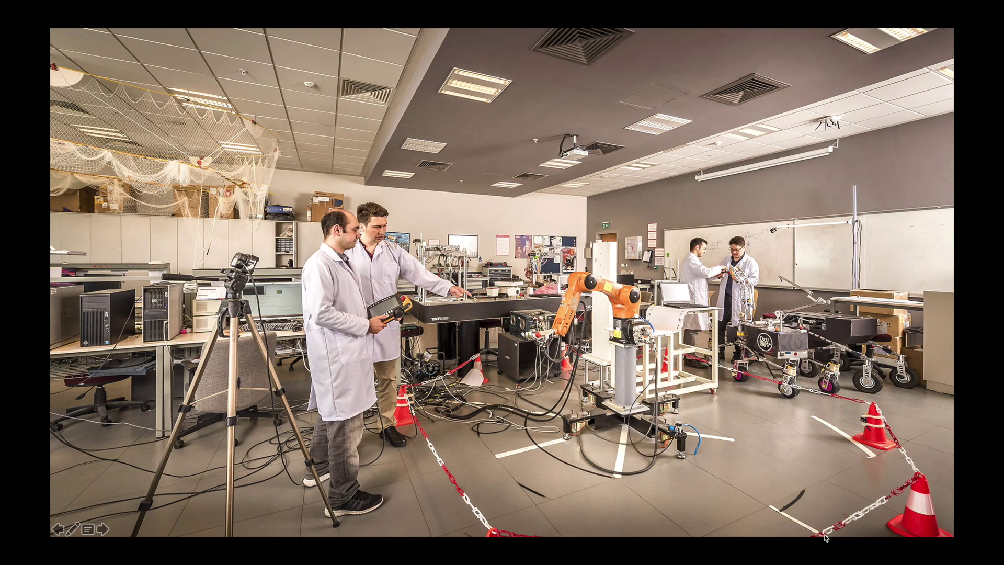
click(824, 536)
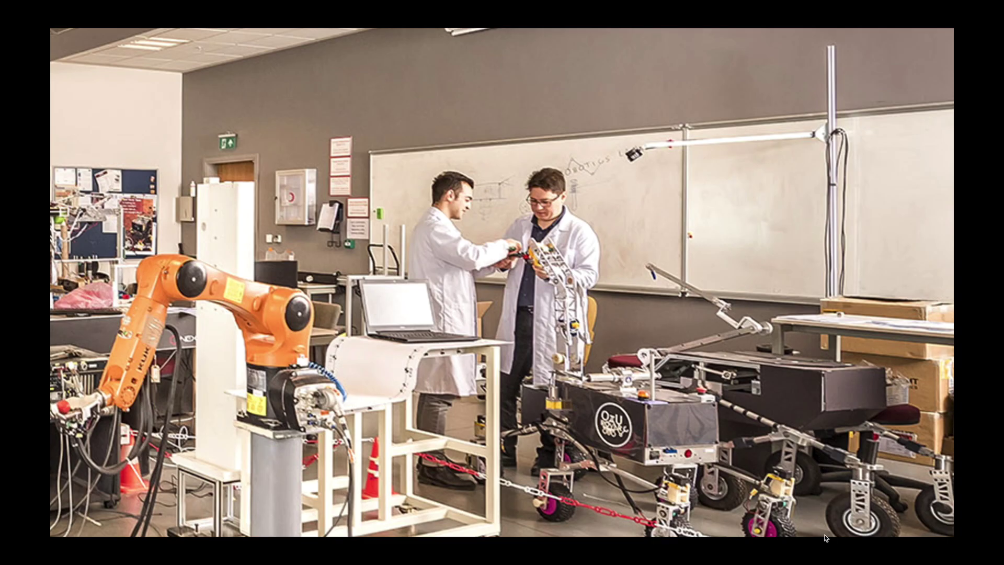
click(824, 537)
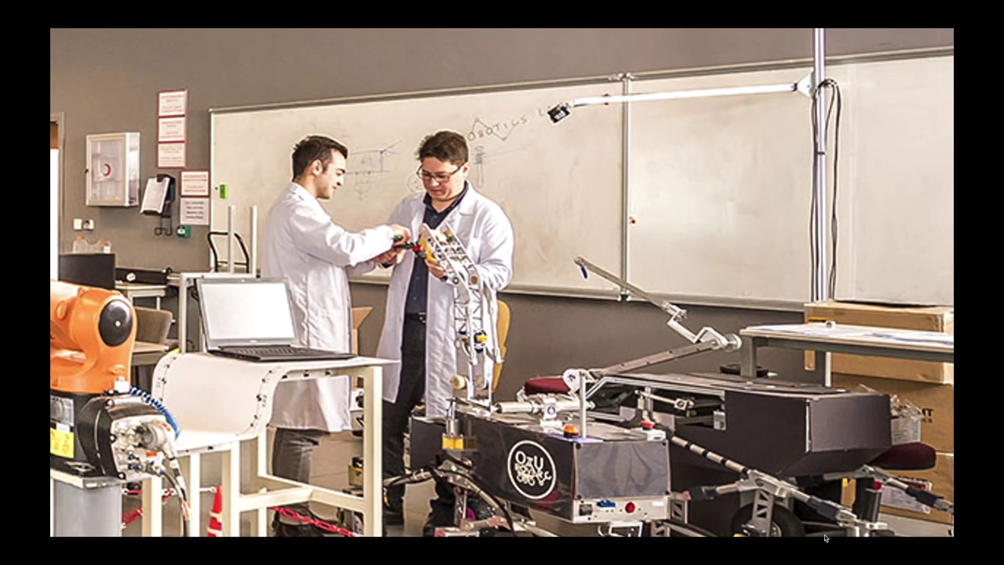
click(824, 537)
click(824, 537)
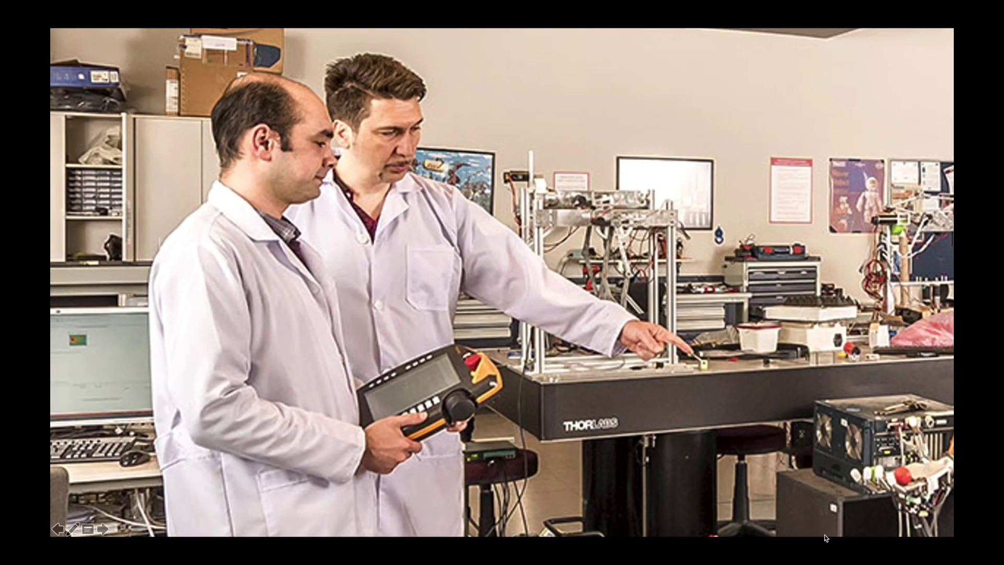
click(824, 537)
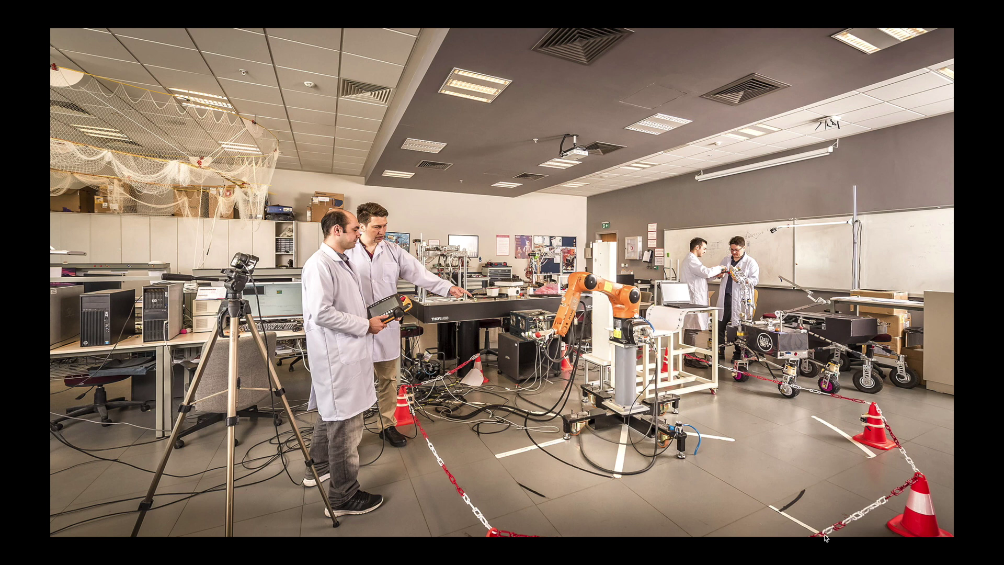
key(Escape)
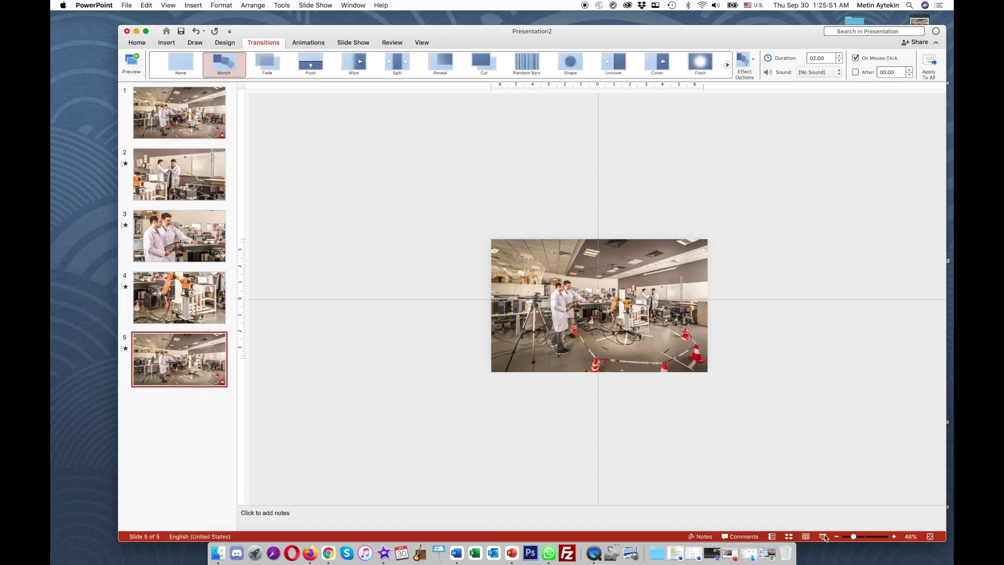